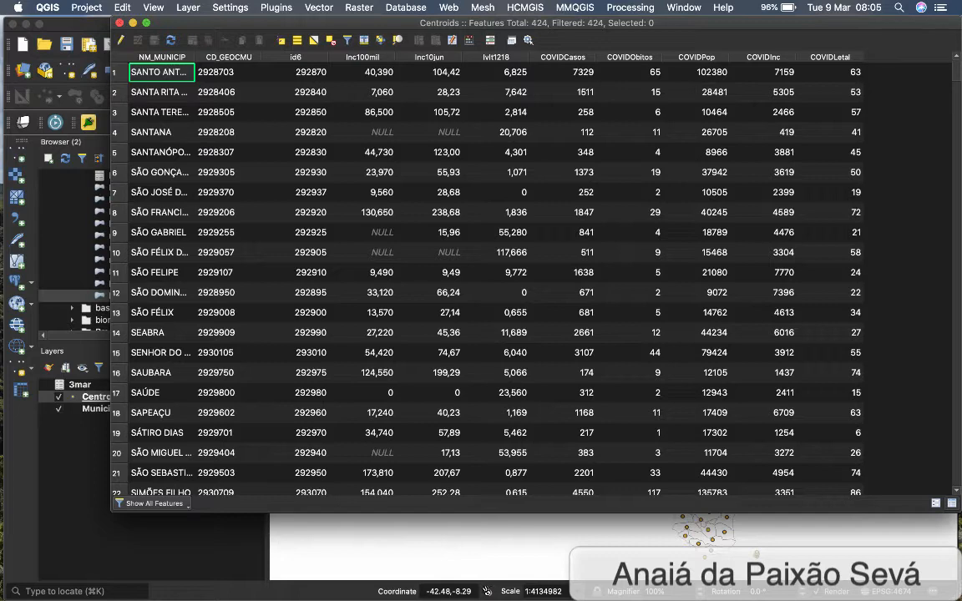
# Close the Centroids attribute table and look up the Heatmap (Kernel Density Estimation) tool in the Processing Toolbox by searching "heat"
pyautogui.click(119, 22)
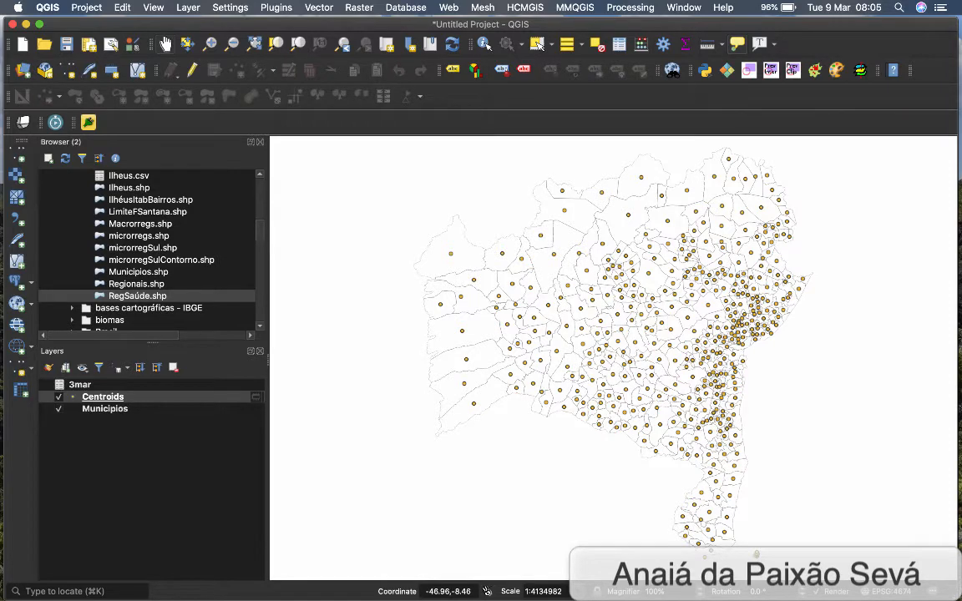
pyautogui.click(630, 8)
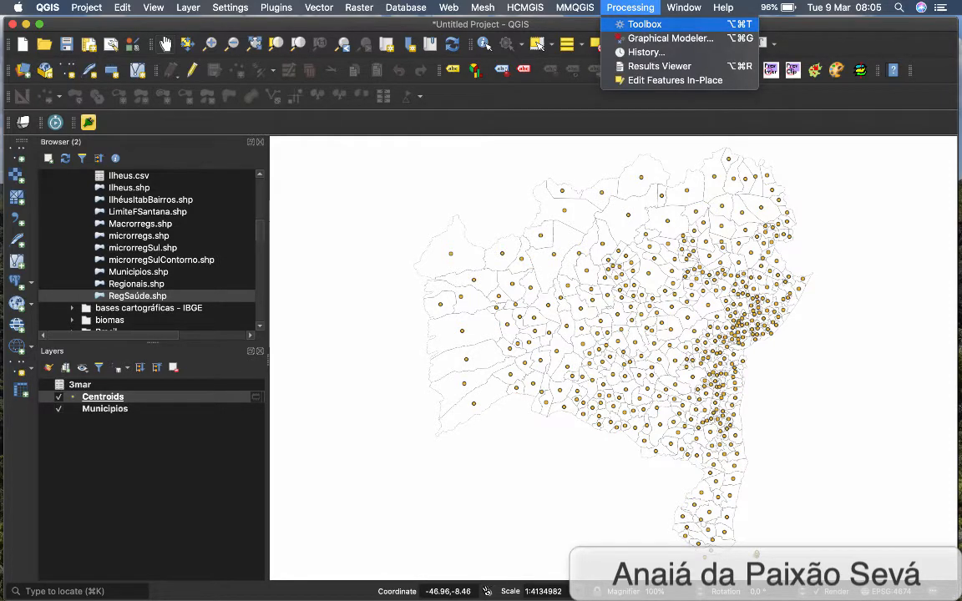
pyautogui.click(645, 24)
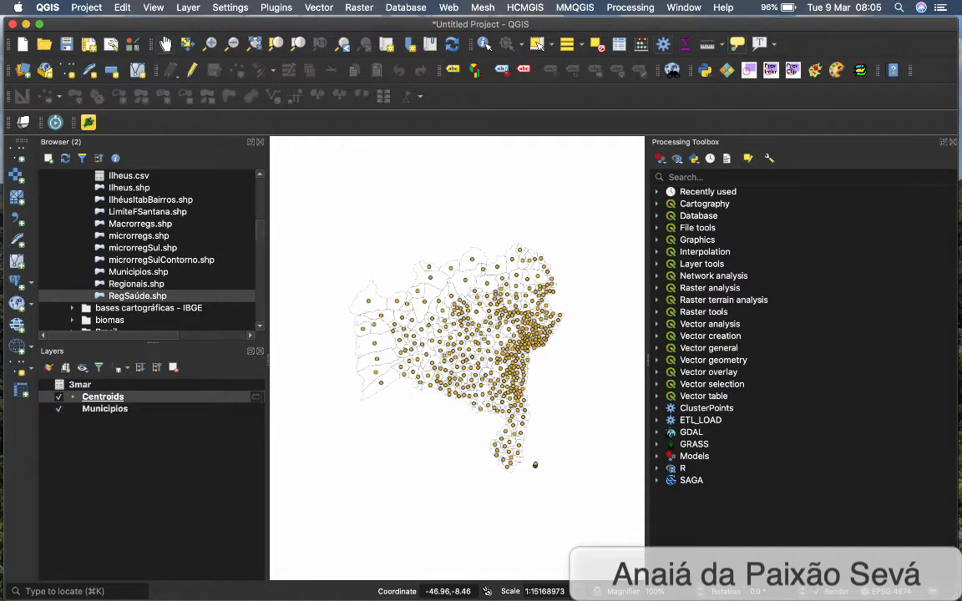
pyautogui.click(706, 177)
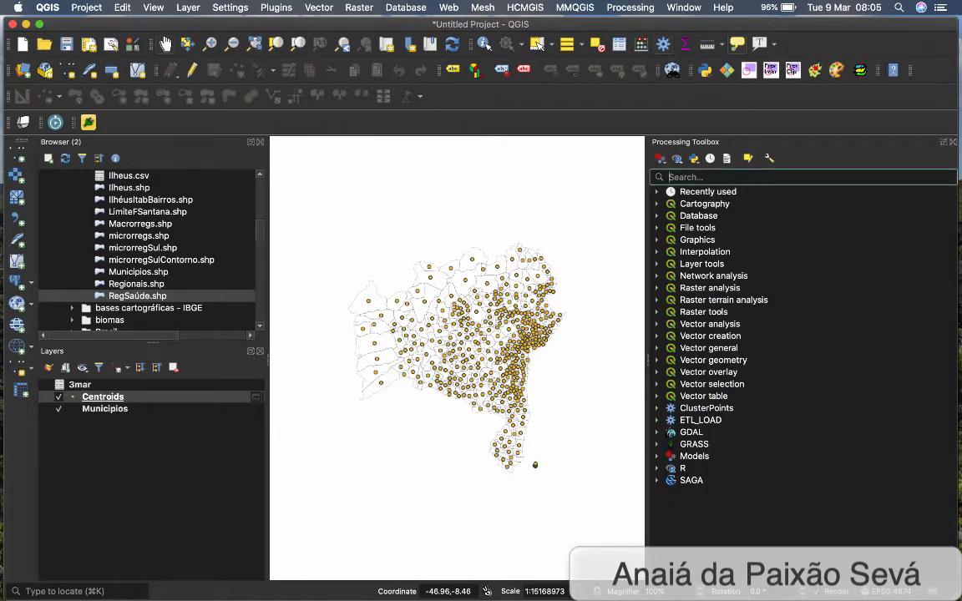
pyautogui.write('heat')
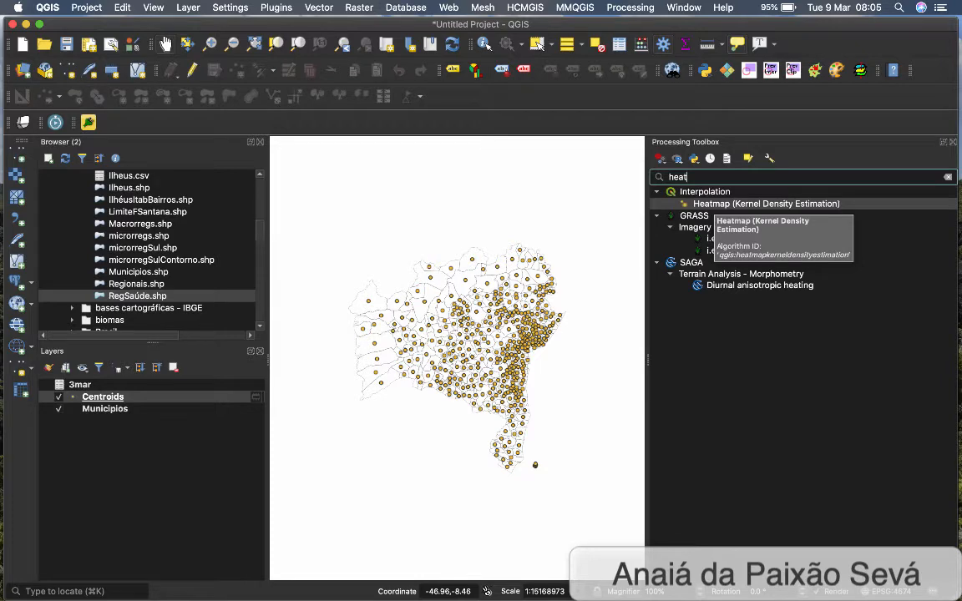
pyautogui.doubleClick(710, 206)
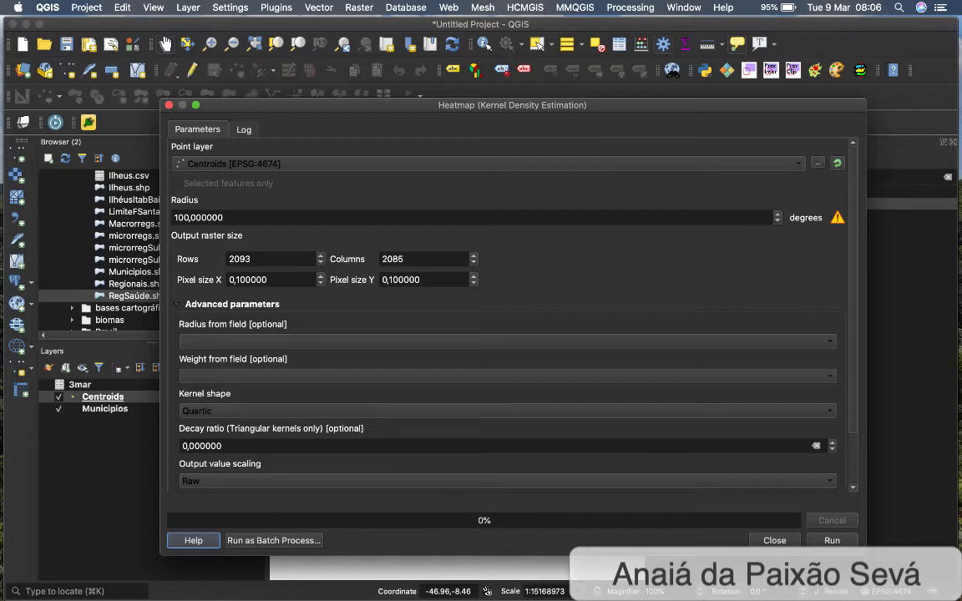
pyautogui.click(775, 540)
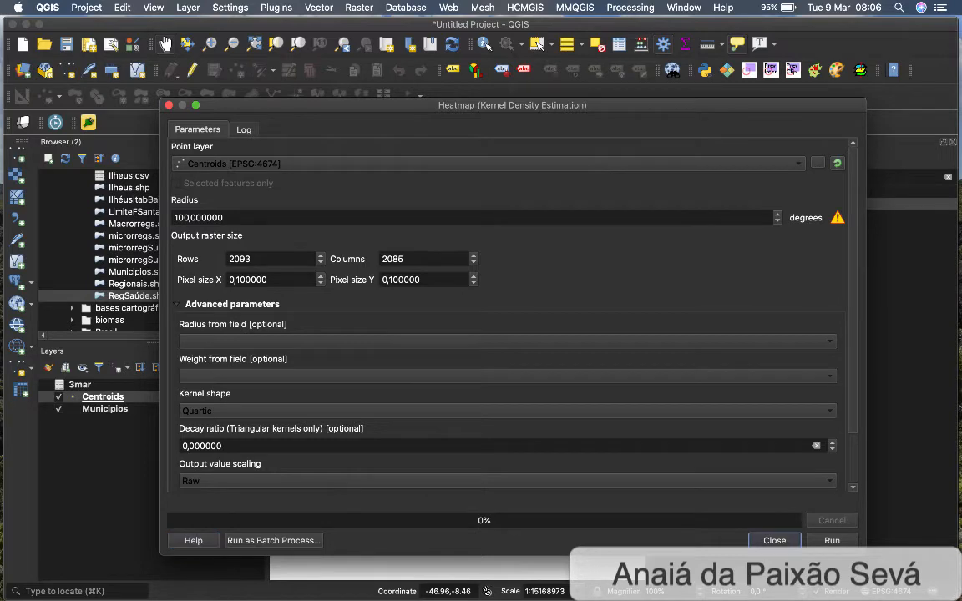
# Start exporting the Centroids layer as an ESRI Shapefile with the CRS set to EPSG:3857 - WGS 84 / Pseudo-Mercator
pyautogui.rightClick(99, 396)
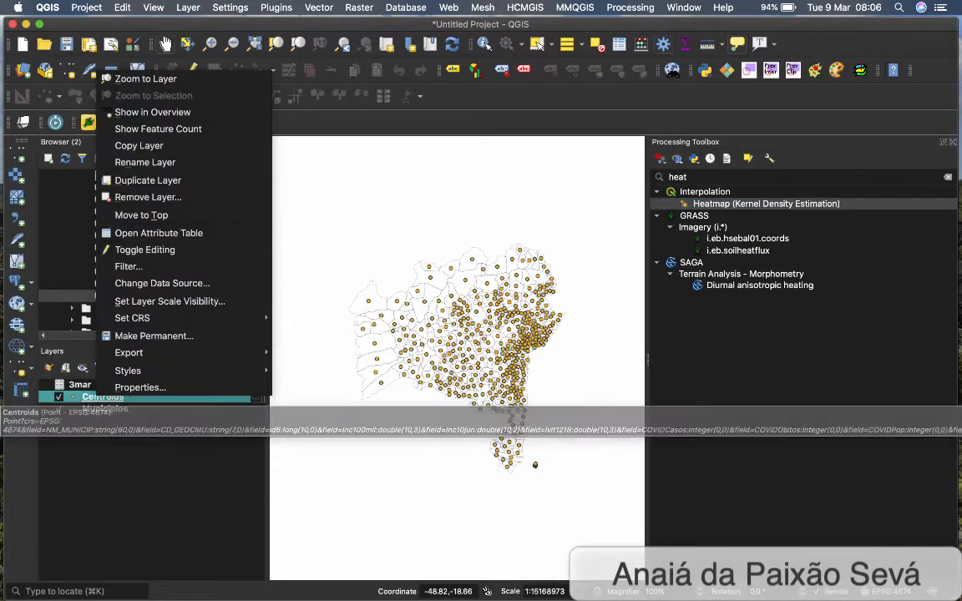
pyautogui.moveTo(129, 352)
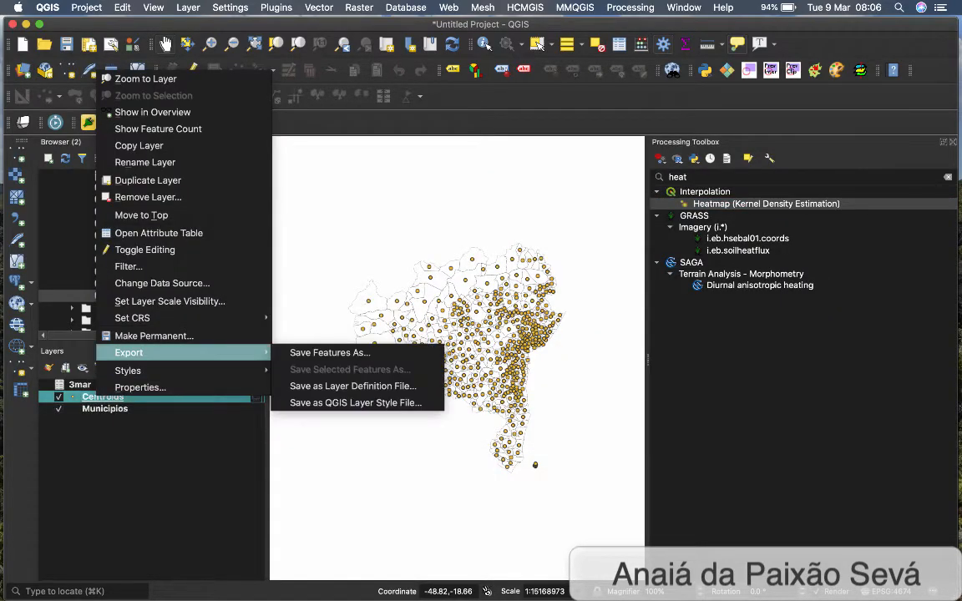
pyautogui.click(329, 353)
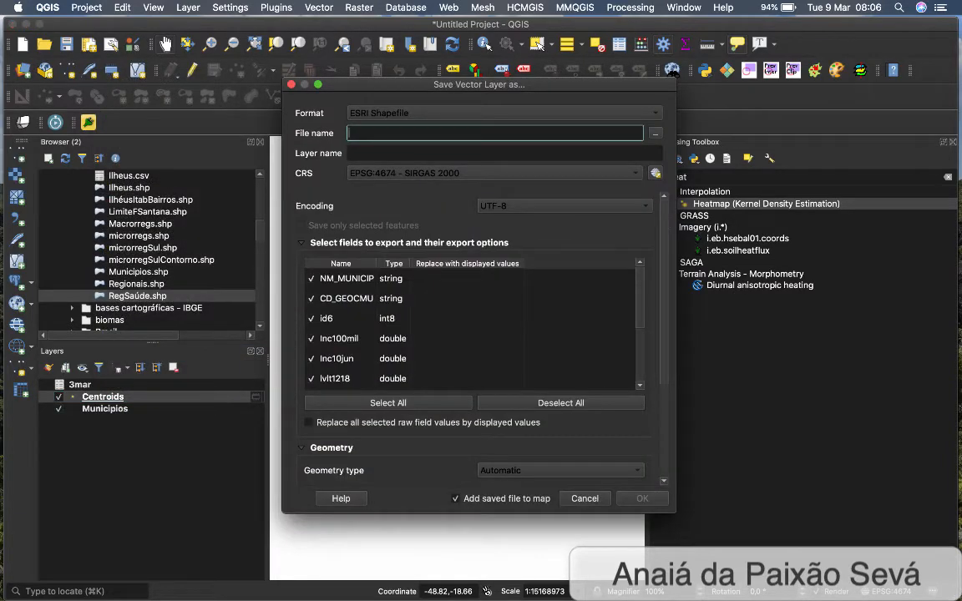
pyautogui.click(656, 133)
pyautogui.click(656, 173)
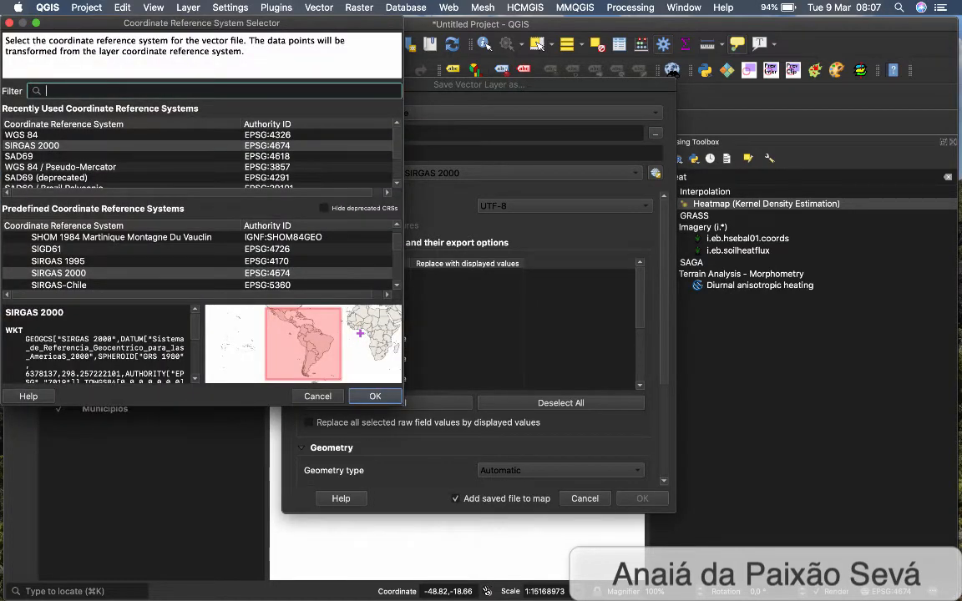
pyautogui.scroll(-2, 125, 157)
pyautogui.click(83, 146)
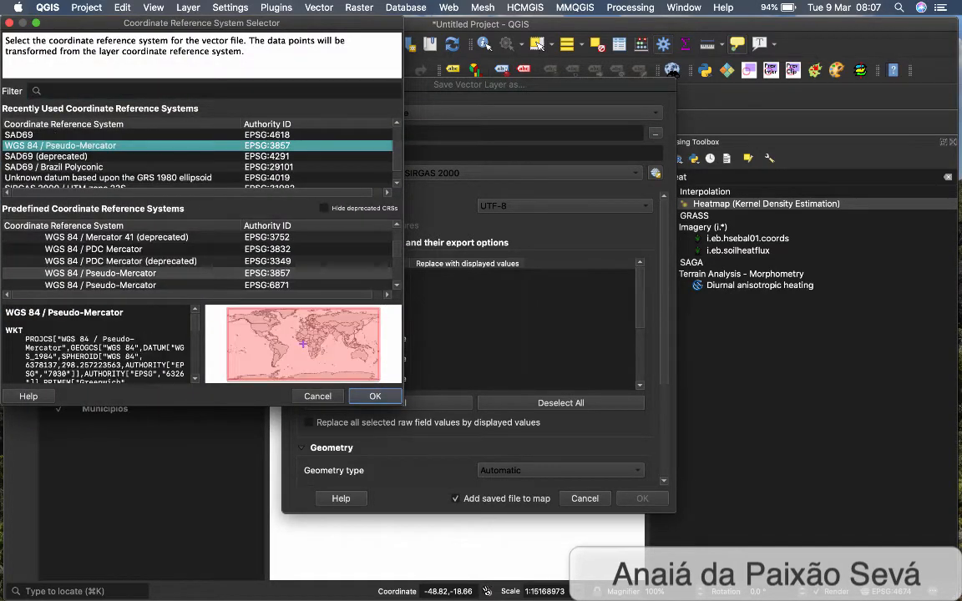
pyautogui.click(375, 397)
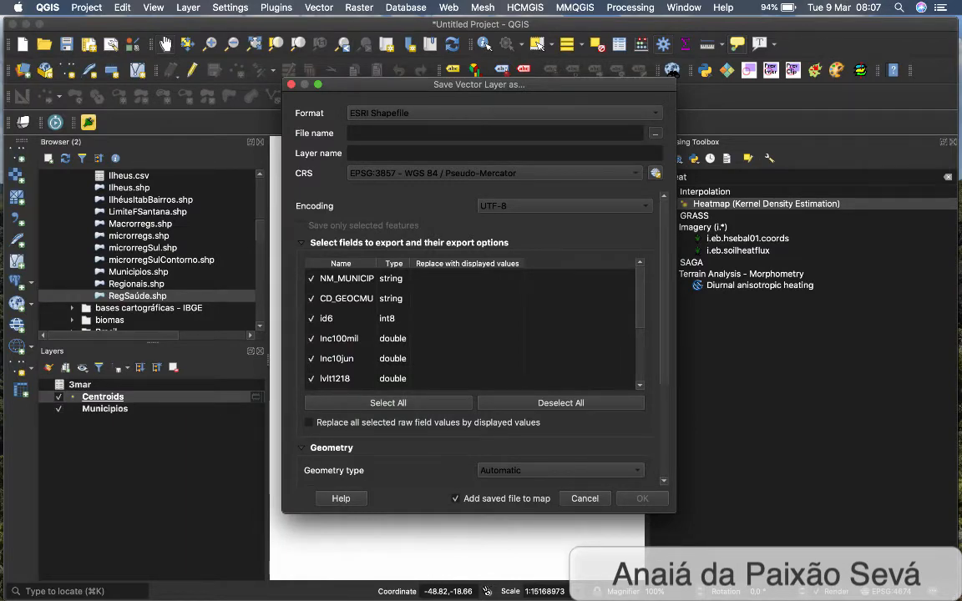
# Save the exported layer to the Desktop as CentroidesTeste and add it to the map
pyautogui.click(655, 134)
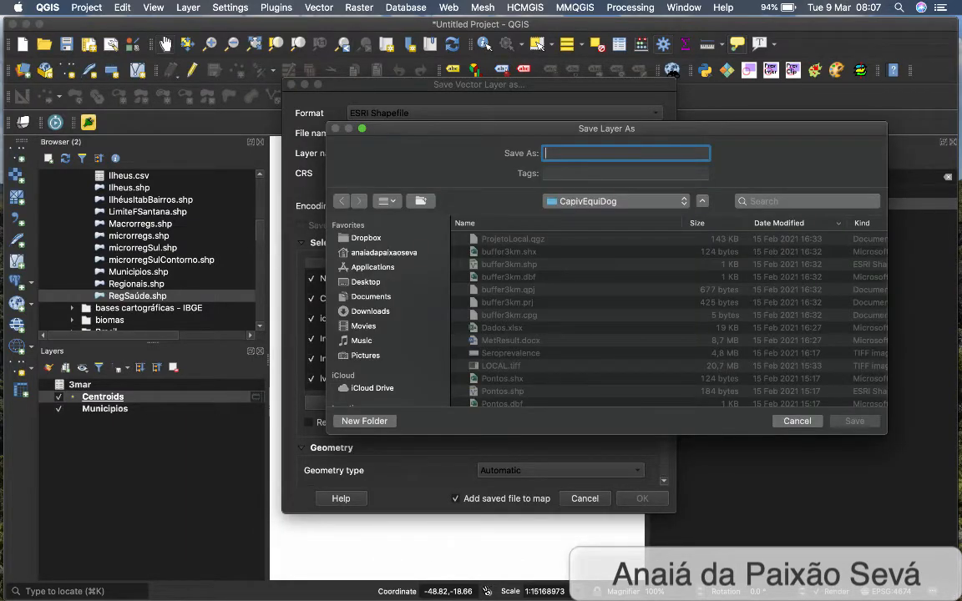
pyautogui.click(365, 282)
pyautogui.write('C')
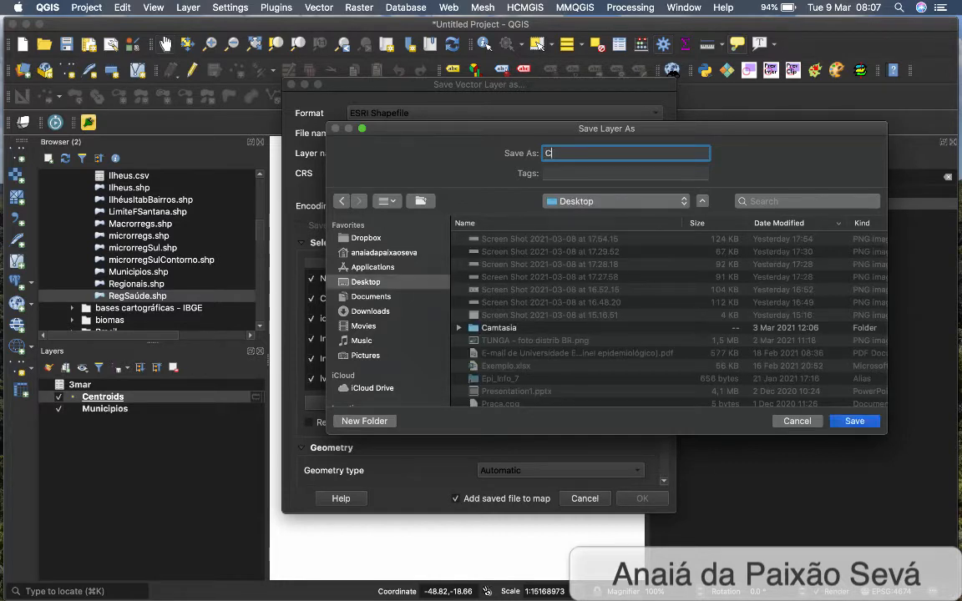
pyautogui.write('entroidesTeste')
pyautogui.press('Return')
pyautogui.scroll(-5, 474, 359)
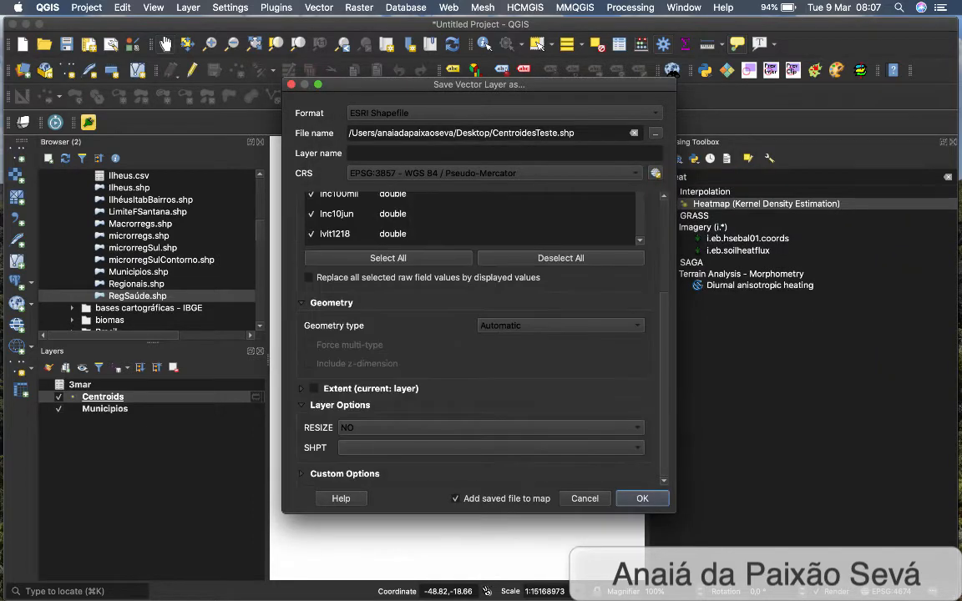
pyautogui.press('Return')
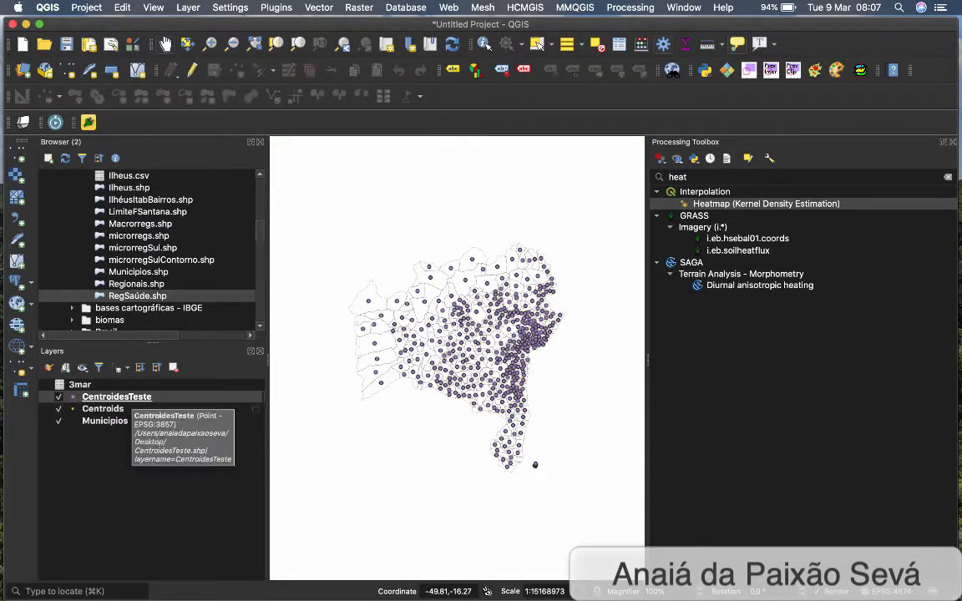
# Open the Heatmap (Kernel Density Estimation) tool, choose CentroidesTeste as the point layer and set the output raster to 2000 rows
pyautogui.click(103, 409)
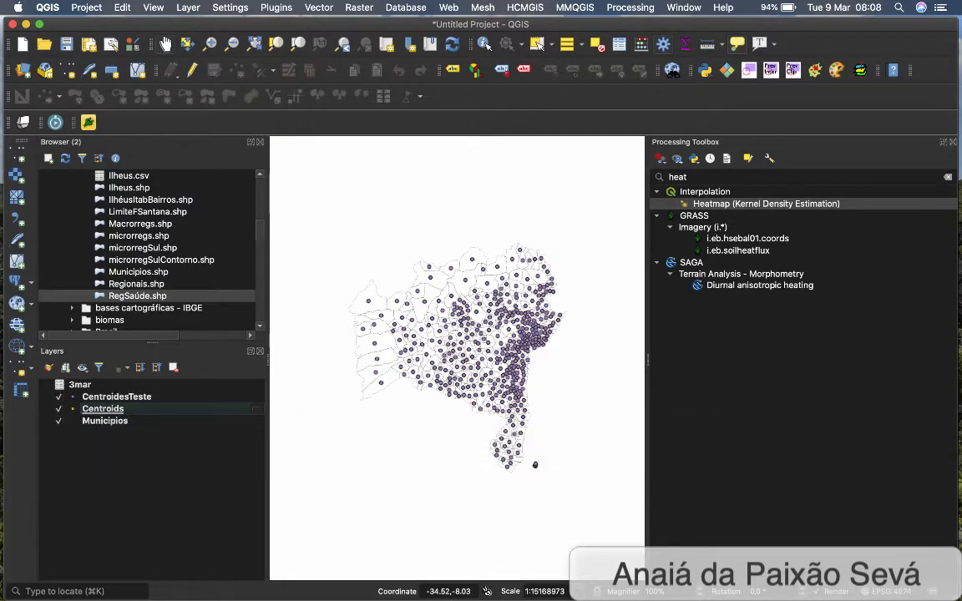
pyautogui.doubleClick(766, 204)
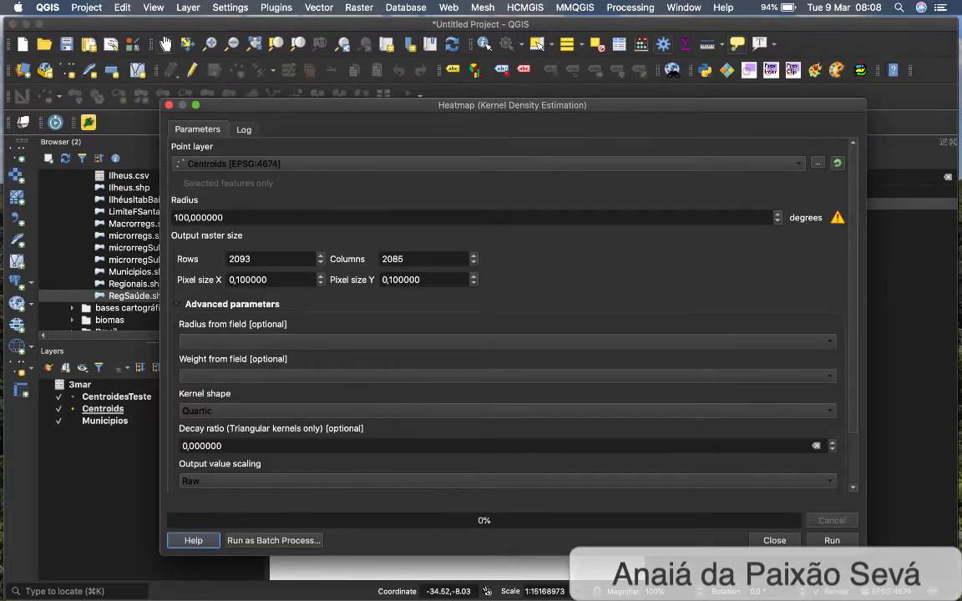
pyautogui.click(489, 163)
pyautogui.click(489, 149)
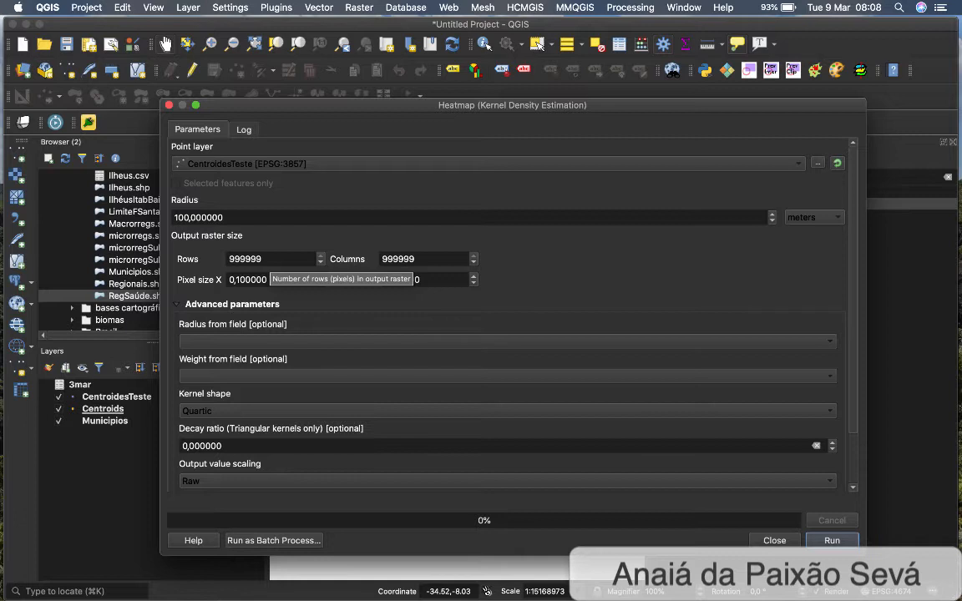
pyautogui.moveTo(268, 260); pyautogui.dragTo(227, 260)
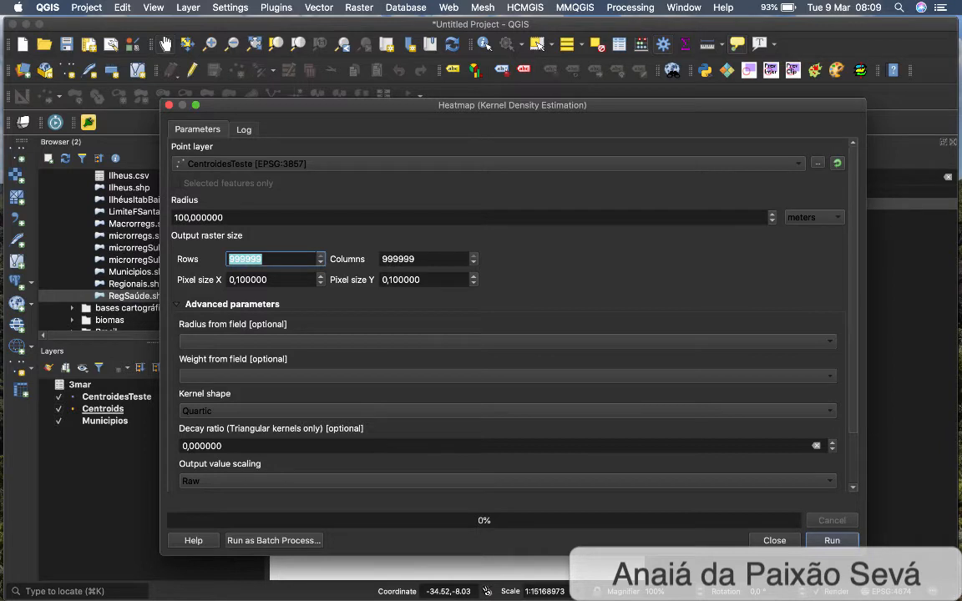
pyautogui.write('2000')
pyautogui.press('Tab')
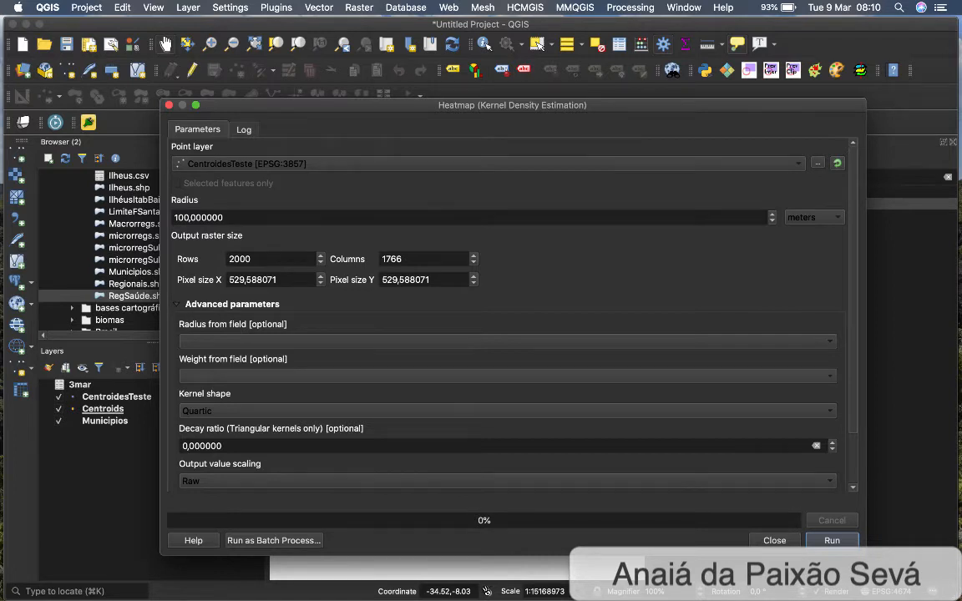
# Weight the heatmap by the COVIDLetal field and run the algorithm
pyautogui.click(827, 376)
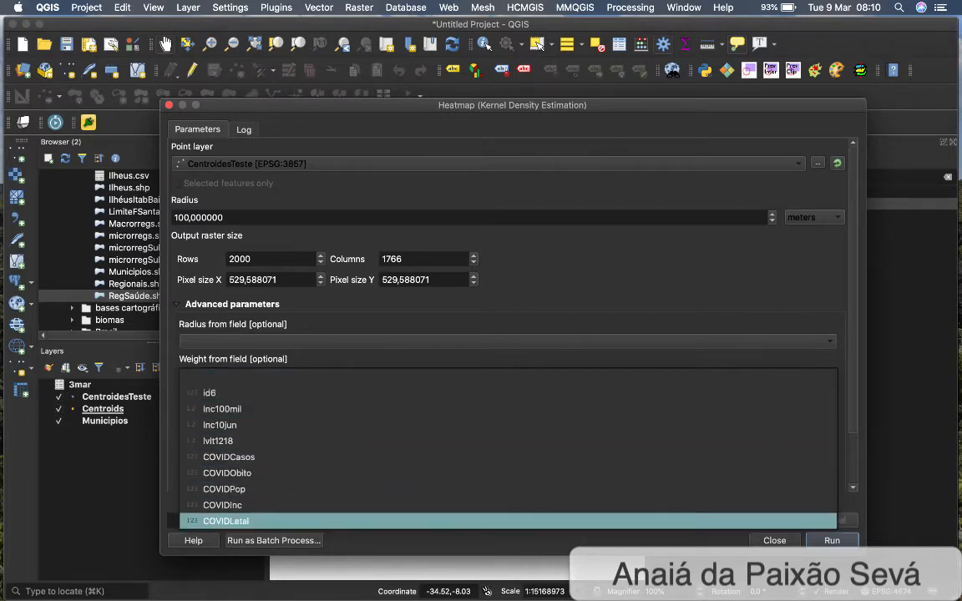
pyautogui.press('Return')
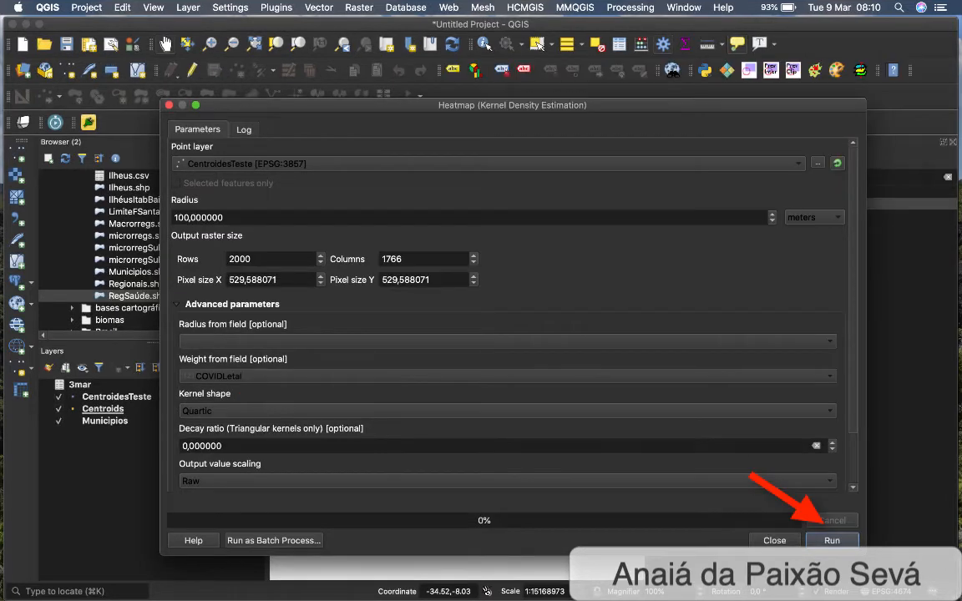
pyautogui.click(832, 540)
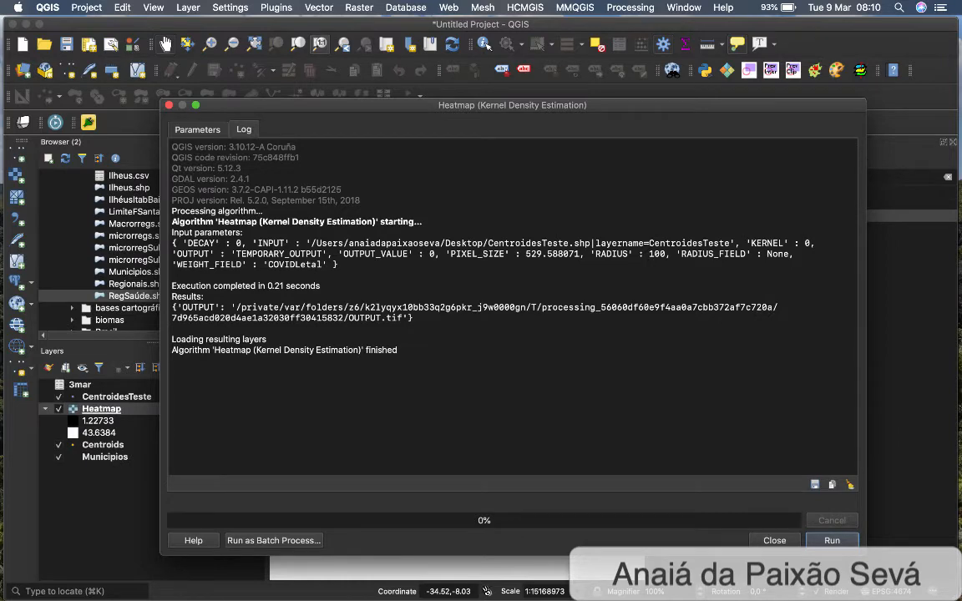
# Move the tool window aside and examine the heatmap raster closely around a single centroid on the map
pyautogui.moveTo(334, 106); pyautogui.dragTo(858, 365)
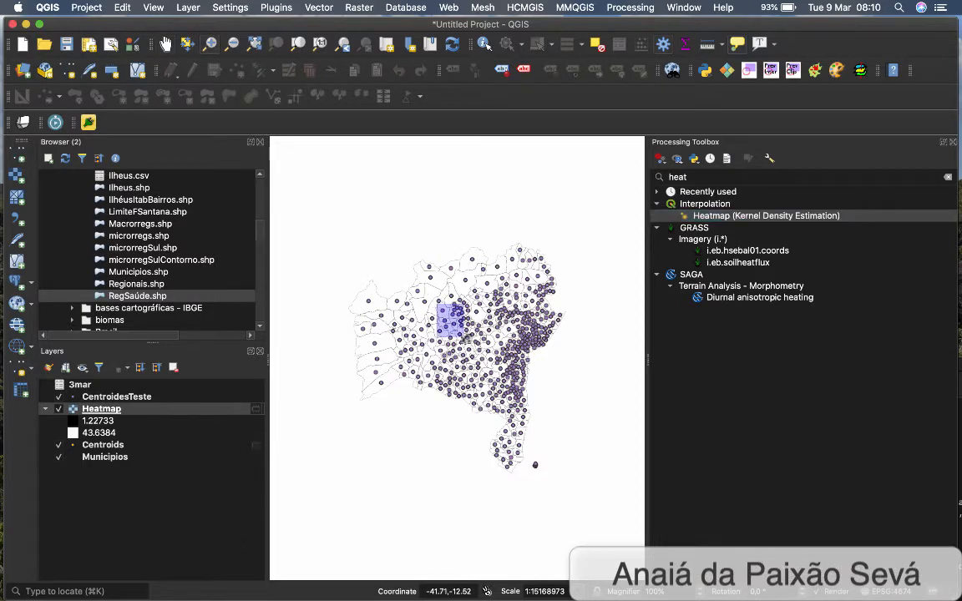
pyautogui.moveTo(464, 338); pyautogui.dragTo(466, 340)
pyautogui.moveTo(352, 334); pyautogui.dragTo(390, 365)
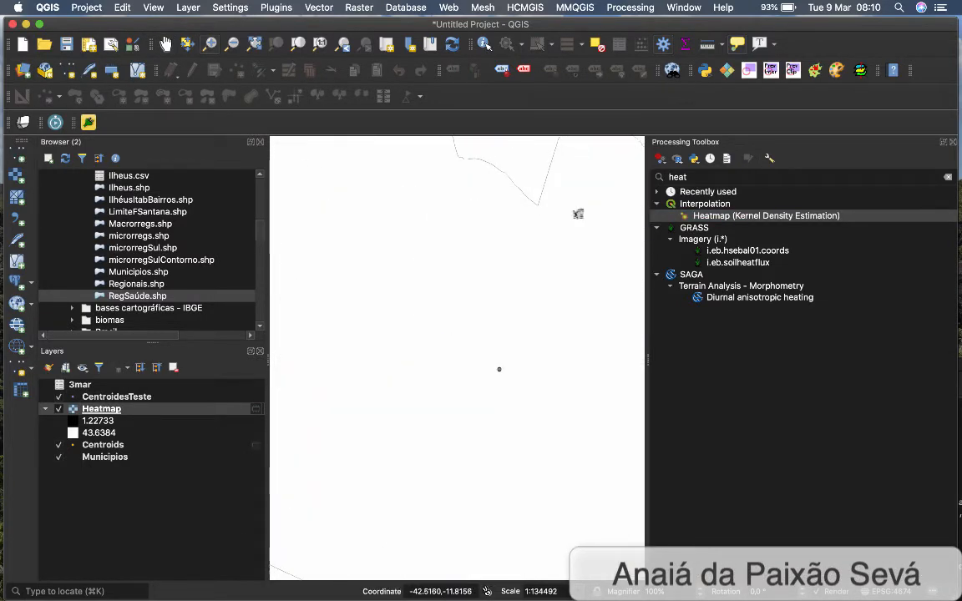
# Rerun the heatmap of CentroidesTeste with the radius set to 1000 meters and close the tool
pyautogui.moveTo(690, 24); pyautogui.dragTo(633, 24)
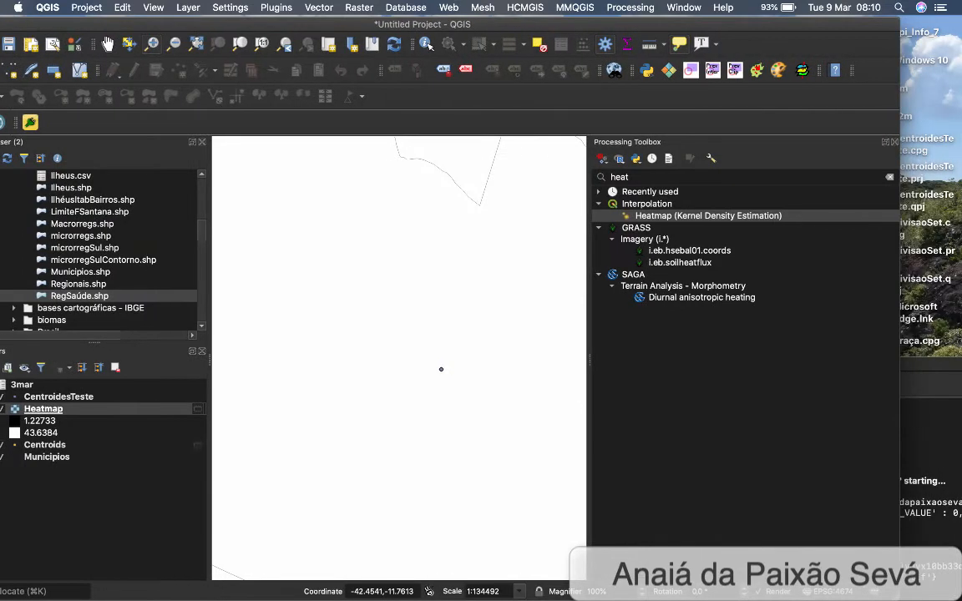
pyautogui.moveTo(929, 365); pyautogui.dragTo(428, 118)
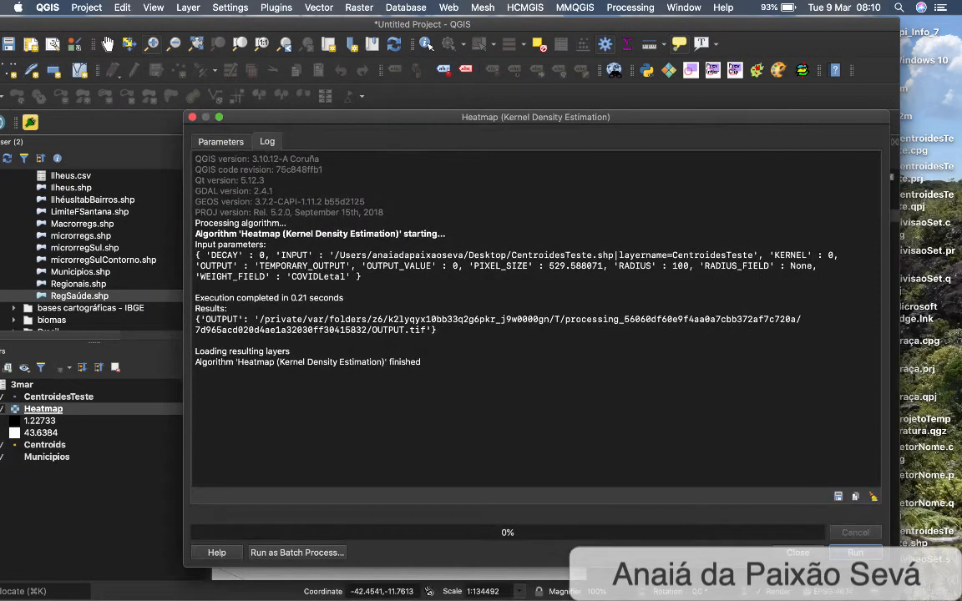
pyautogui.click(221, 142)
pyautogui.click(223, 230)
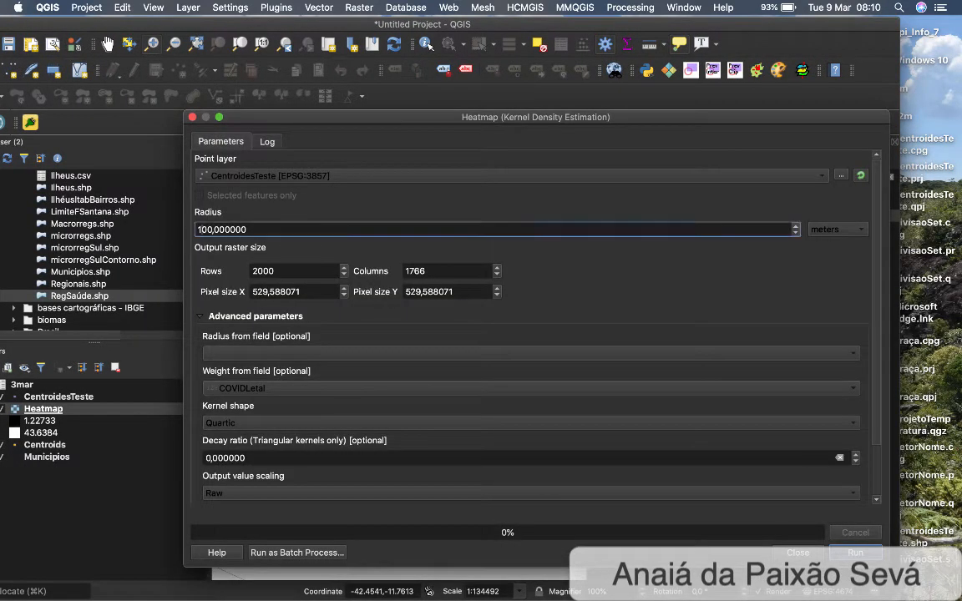
pyautogui.write('0')
pyautogui.press('Return')
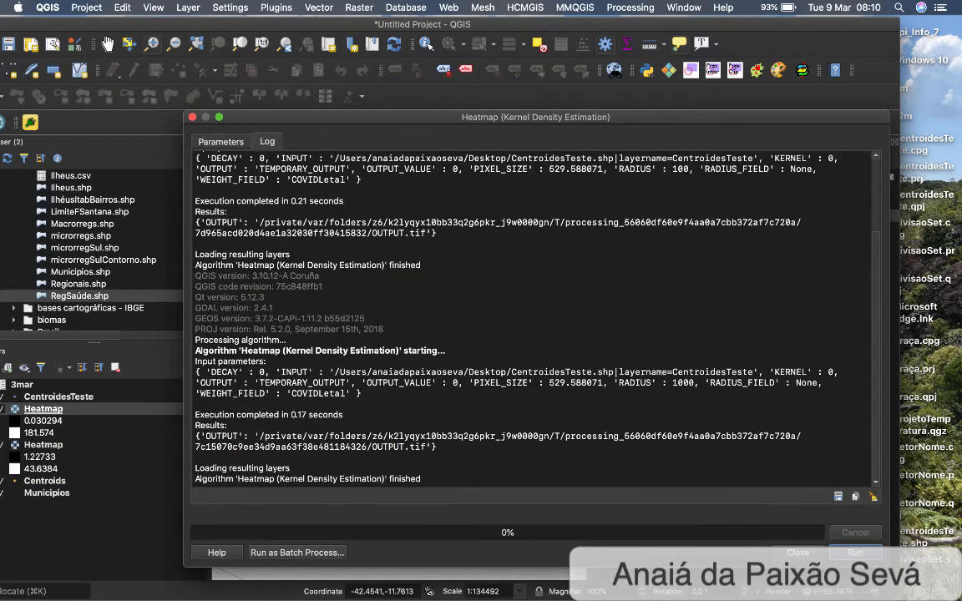
pyautogui.click(798, 553)
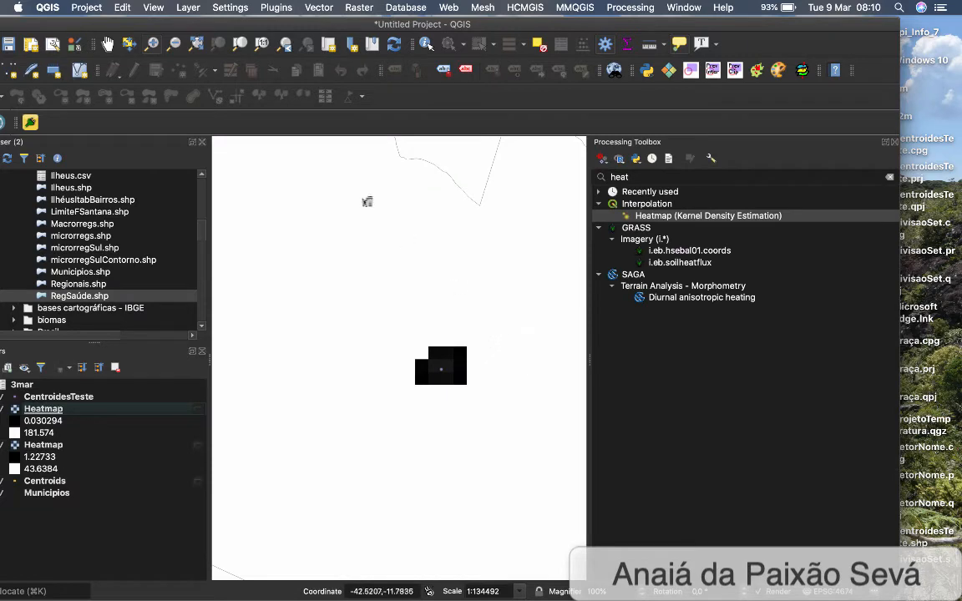
# Zoom out from the single centroid to examine the new heatmap's coverage across the municipalities
pyautogui.click(485, 302)
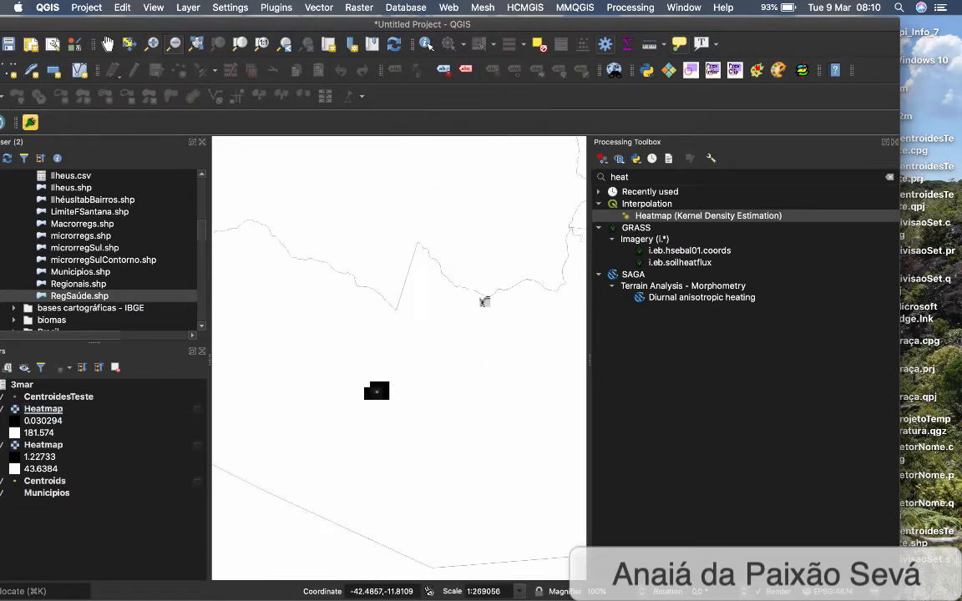
pyautogui.click(484, 301)
pyautogui.click(485, 301)
pyautogui.click(484, 301)
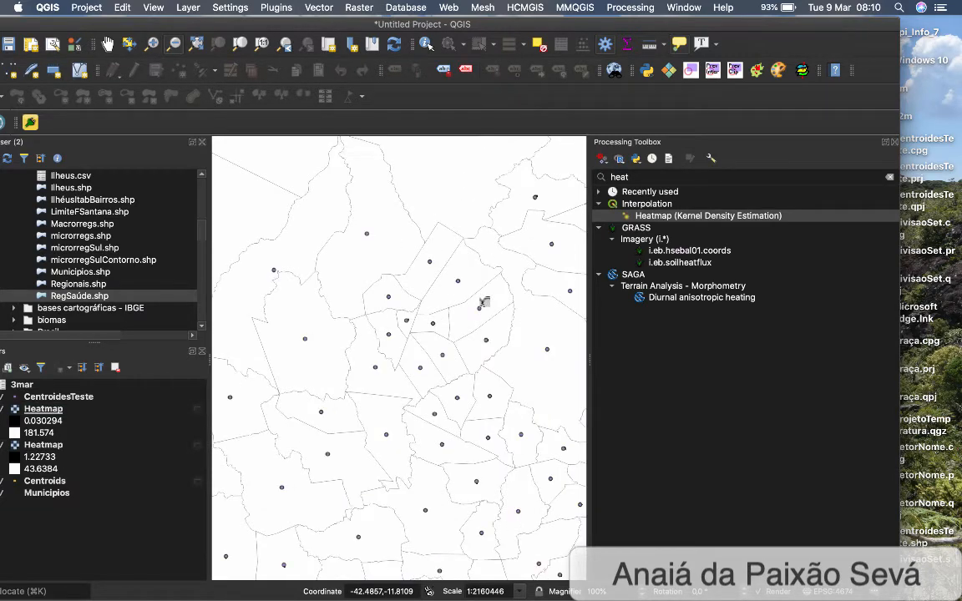
pyautogui.click(484, 301)
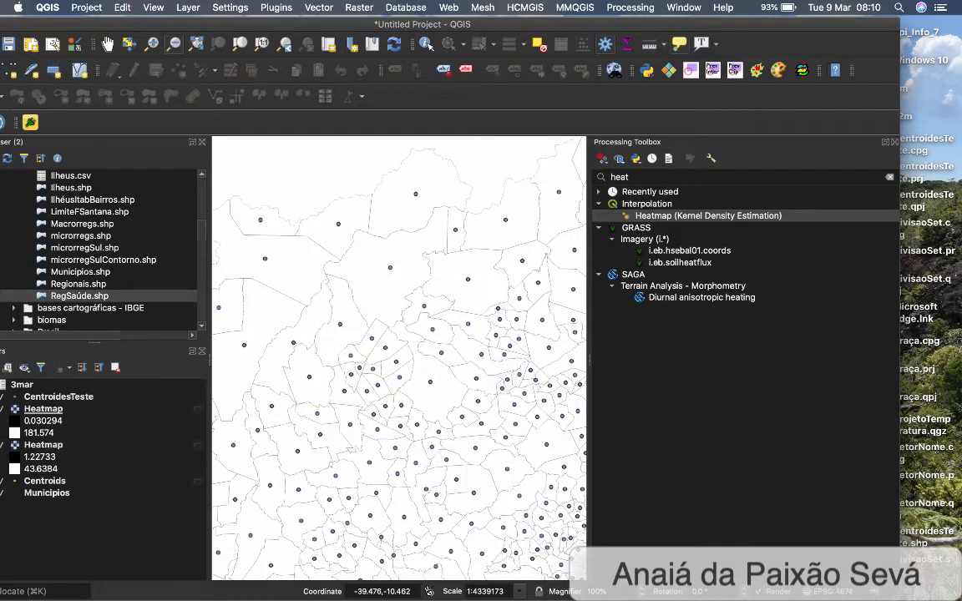
# Rerun the kernel density heatmap of CentroidesTeste with the radius set to 10000 meters
pyautogui.moveTo(636, 24); pyautogui.dragTo(568, 24)
pyautogui.moveTo(860, 117); pyautogui.dragTo(933, 133)
pyautogui.click(293, 158)
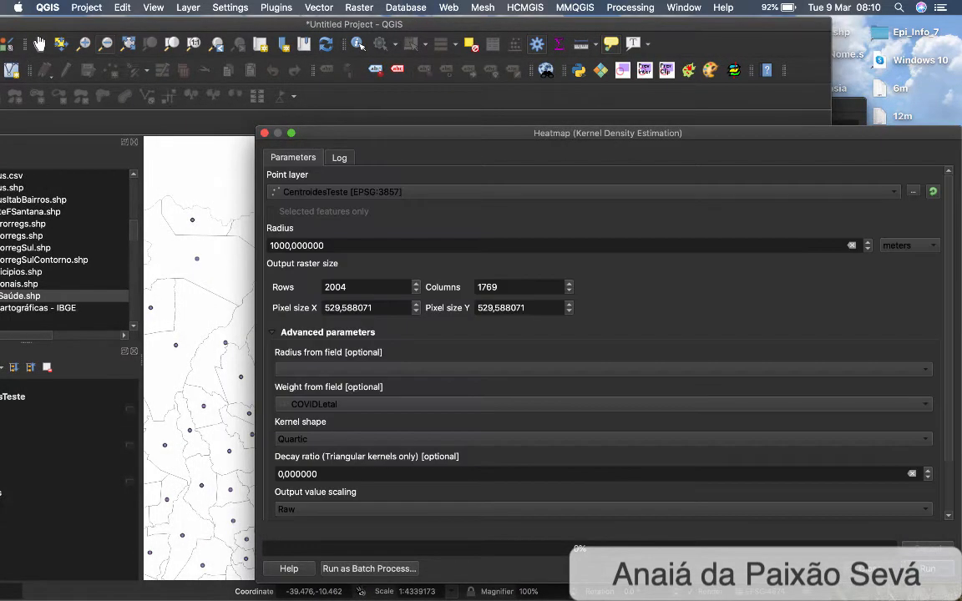
pyautogui.click(285, 246)
pyautogui.write('0')
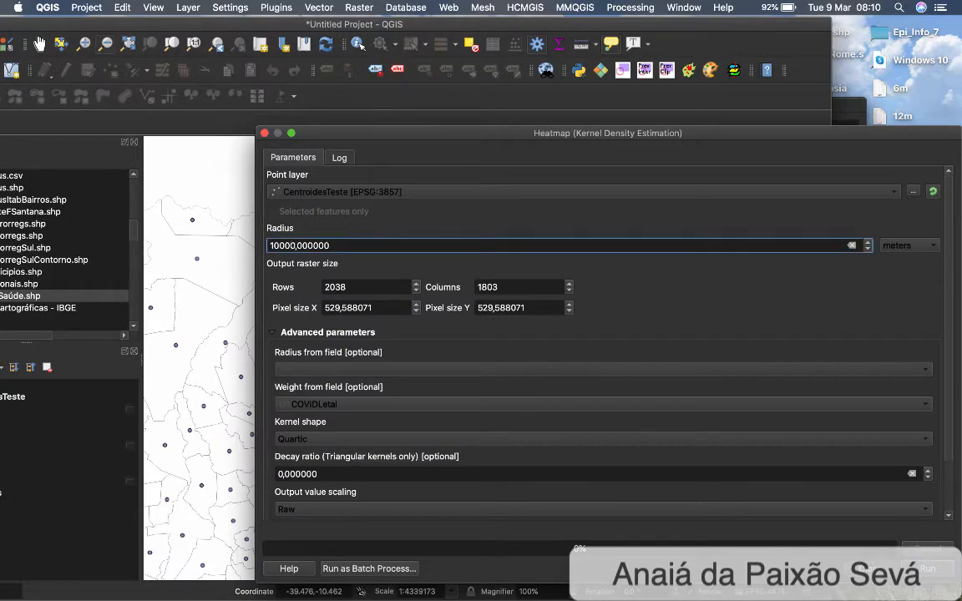
pyautogui.press('Return')
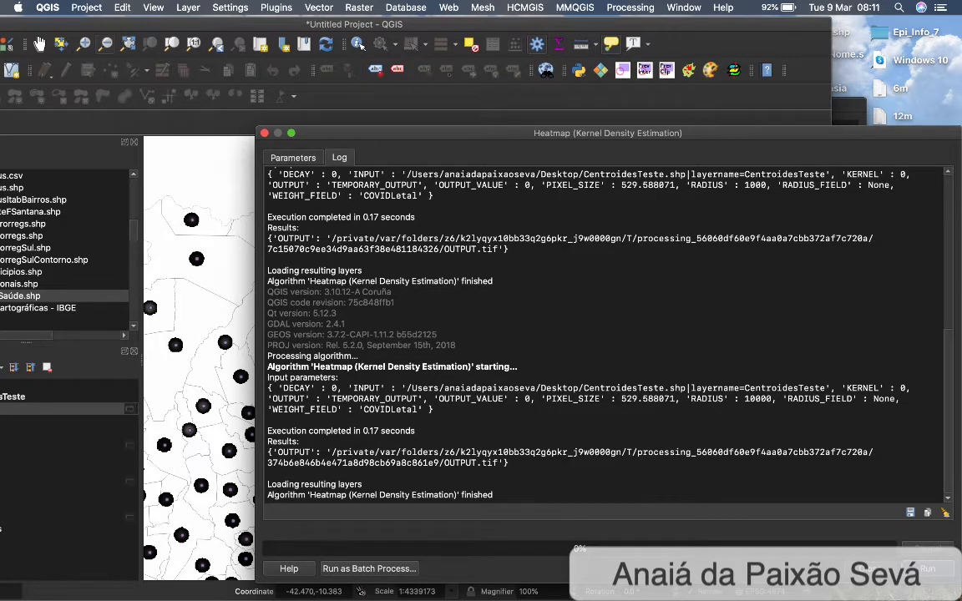
# Rerun the CentroidesTeste heatmap with the radius increased to 100000 meters
pyautogui.click(293, 158)
pyautogui.click(294, 245)
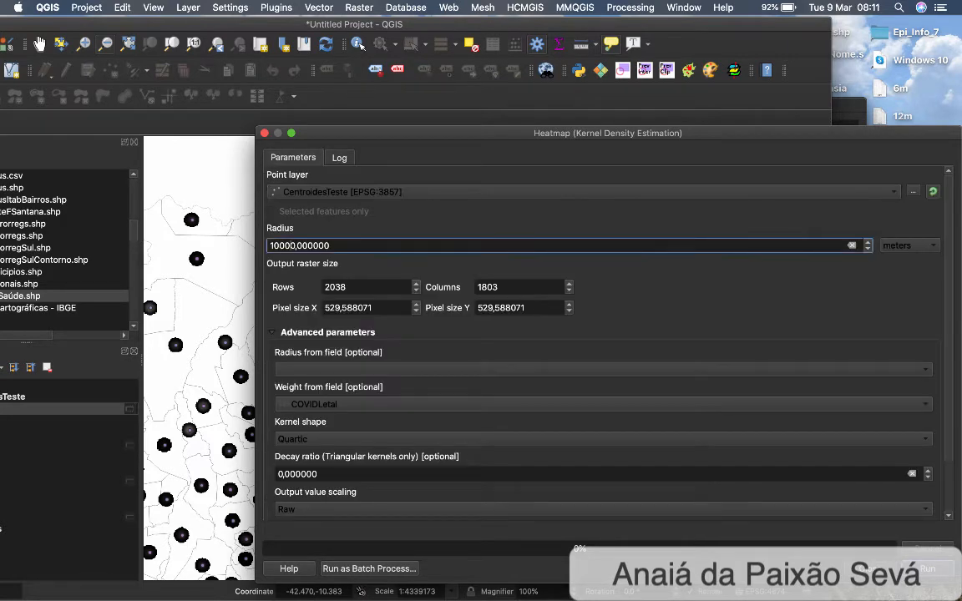
pyautogui.write('0')
pyautogui.click(927, 569)
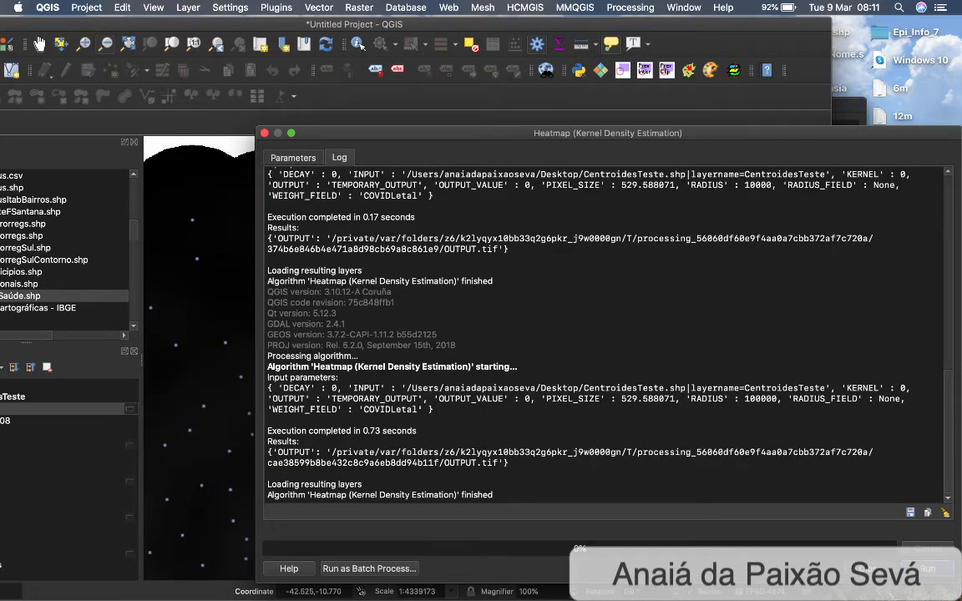
# Move the heatmap tool window aside and narrow the Processing Toolbox to enlarge the map area
pyautogui.moveTo(501, 133); pyautogui.dragTo(580, 146)
pyautogui.click(535, 119)
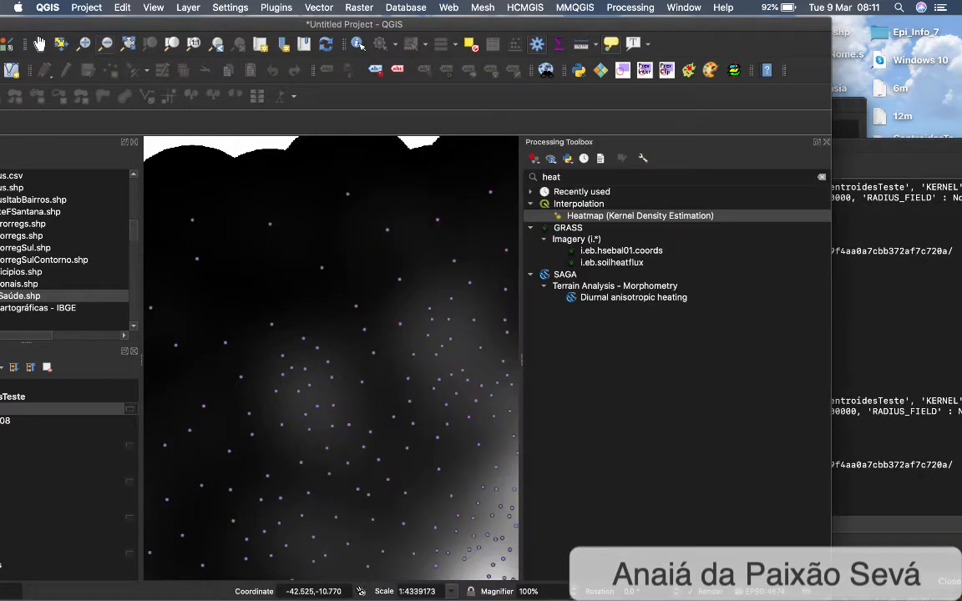
pyautogui.moveTo(535, 25); pyautogui.dragTo(653, 24)
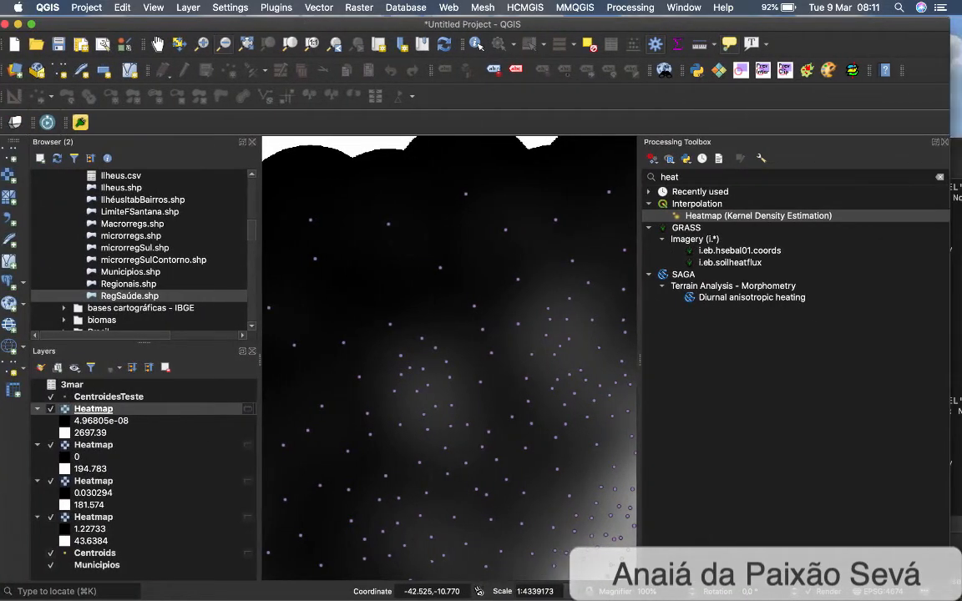
pyautogui.moveTo(639, 359); pyautogui.dragTo(820, 359)
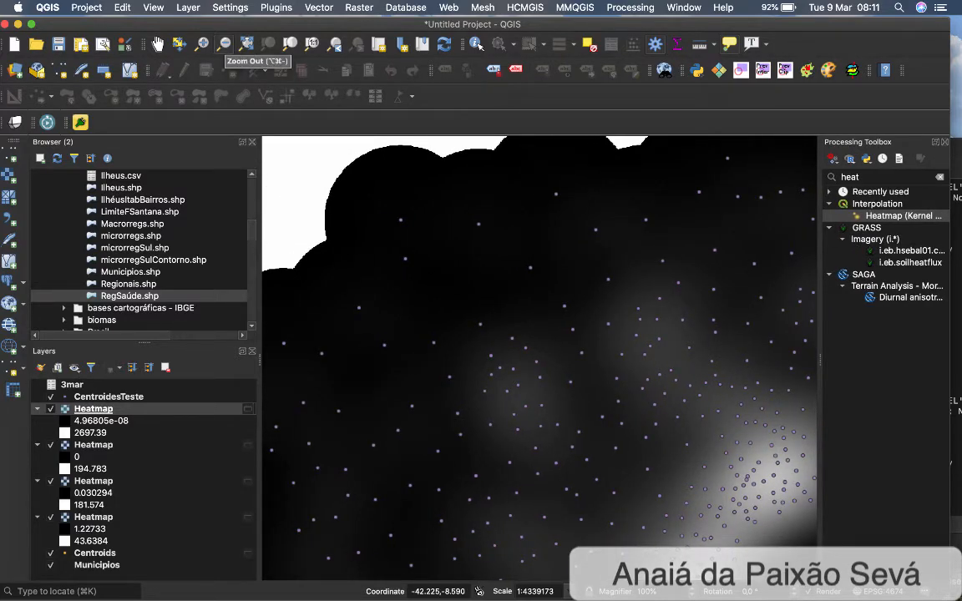
# Examine the 100000-meter heatmap over its full extent, and hide it together with the CentroidesTeste points
pyautogui.click(223, 43)
pyautogui.click(607, 414)
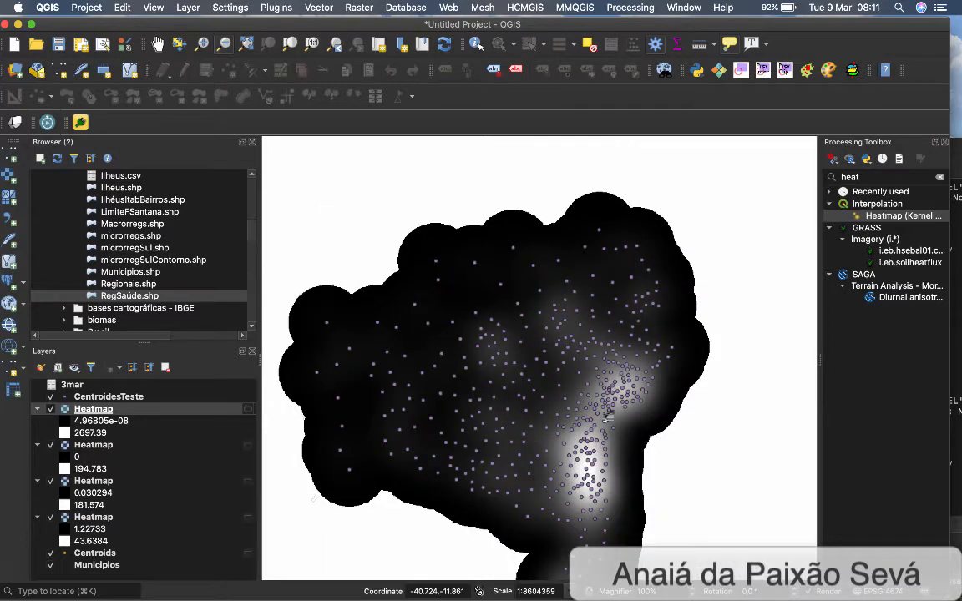
pyautogui.click(605, 415)
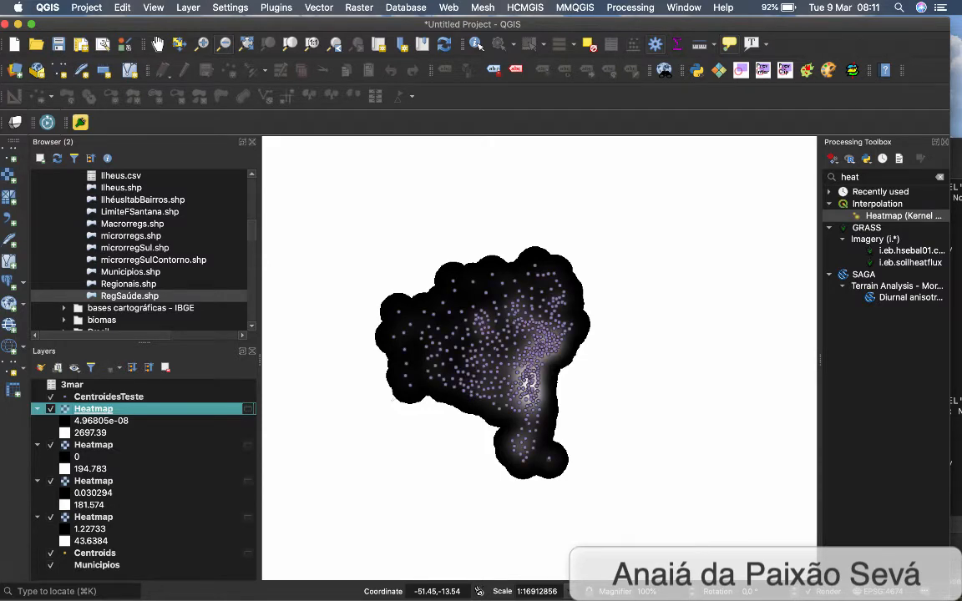
pyautogui.press('space')
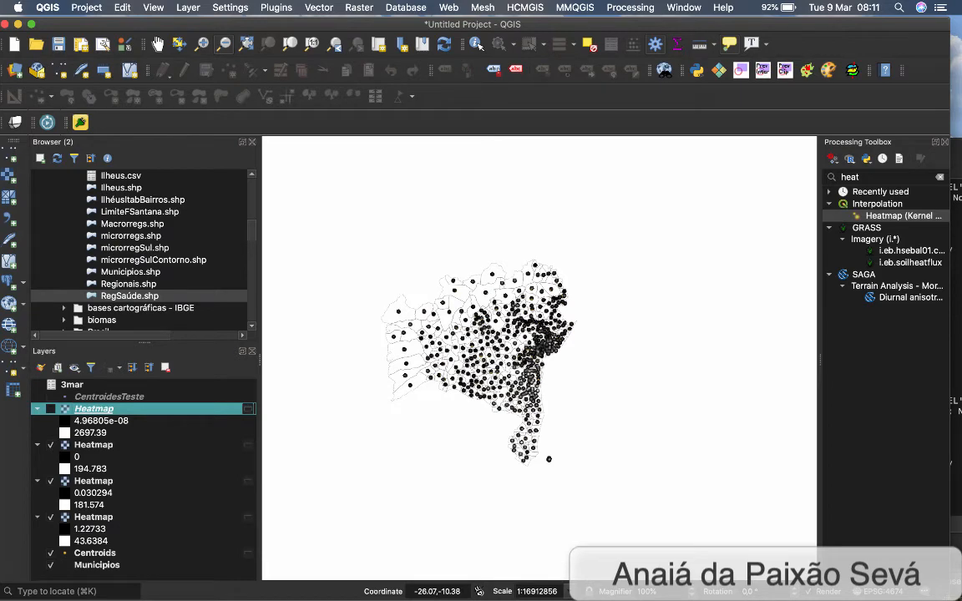
# Reopen the heatmap tool's parameters and run it again with the radius set to 50000 meters
pyautogui.moveTo(956, 147); pyautogui.dragTo(946, 143)
pyautogui.click(367, 169)
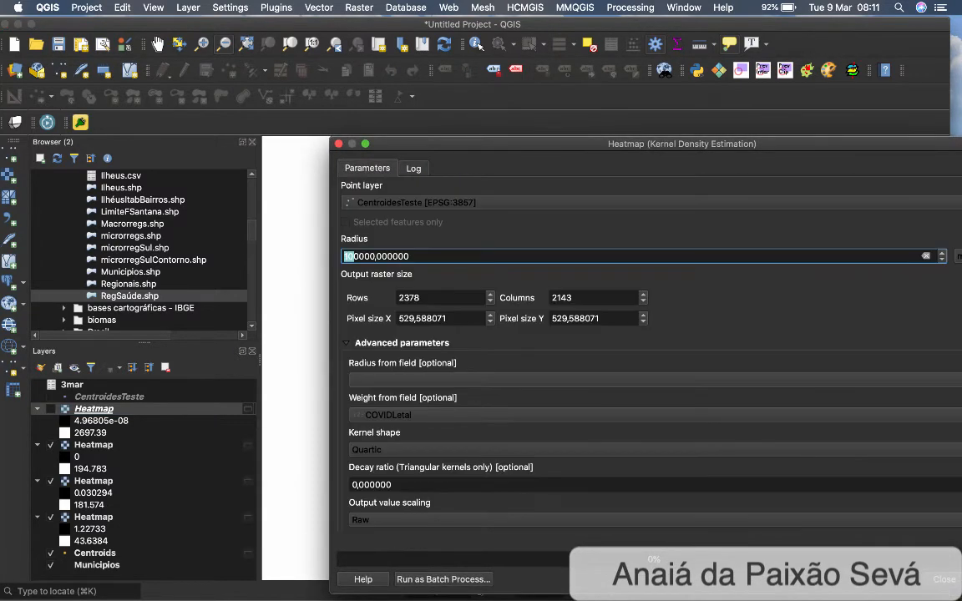
pyautogui.write('5')
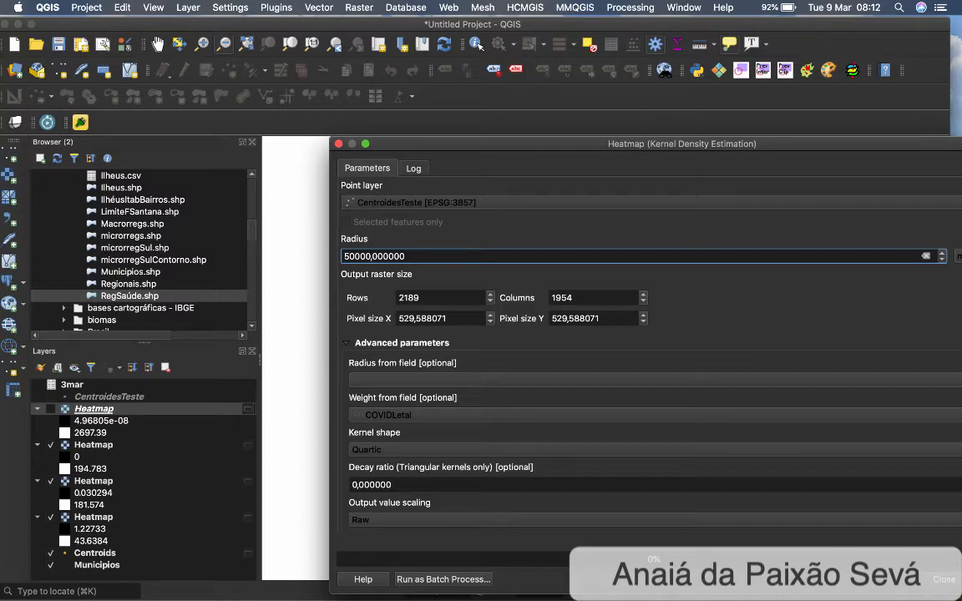
pyautogui.moveTo(682, 144); pyautogui.dragTo(566, 96)
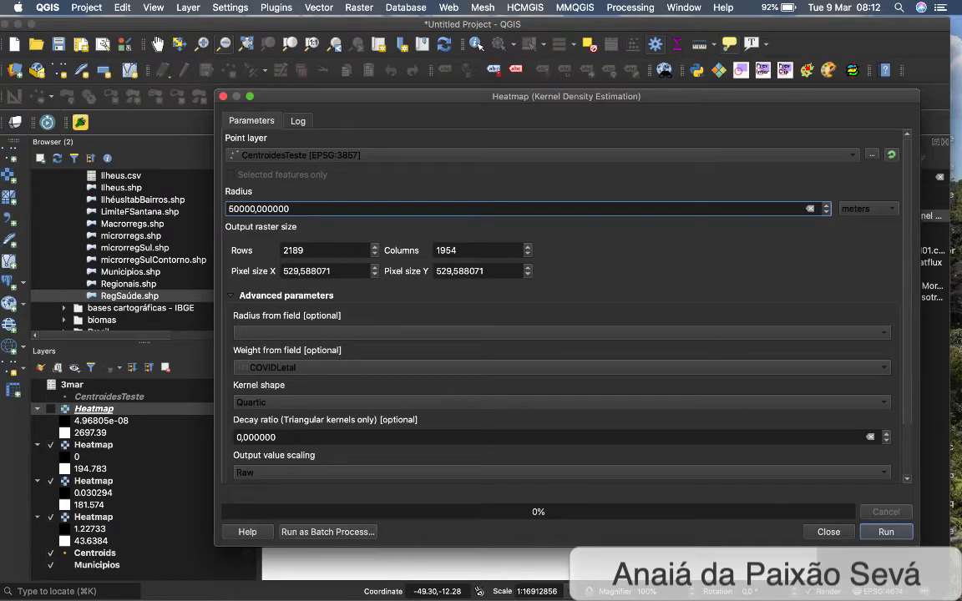
pyautogui.press('Return')
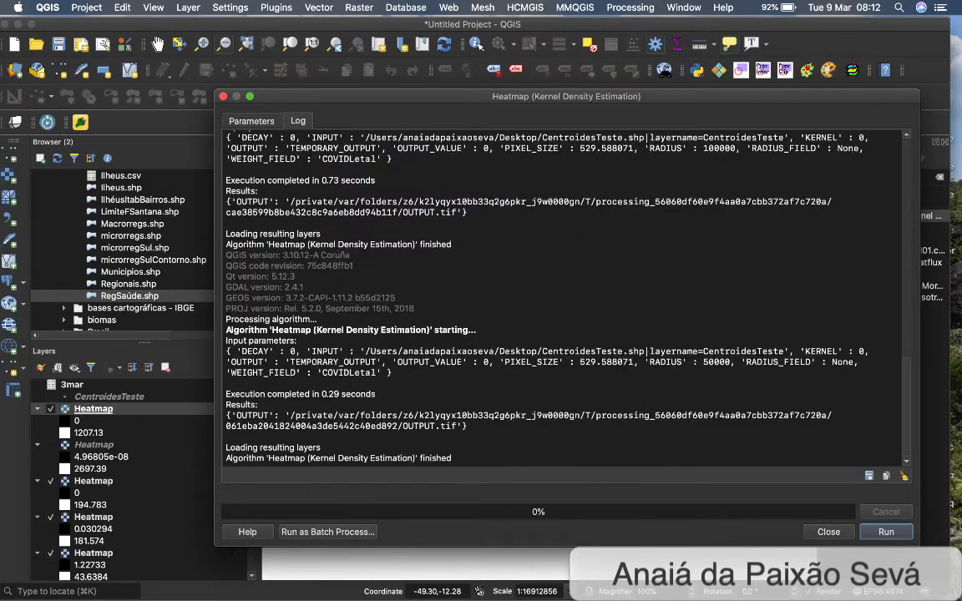
# Compare the 50000-meter heatmap with the 100000-meter one beneath it by switching the upper layer's visibility off and on
pyautogui.moveTo(409, 97); pyautogui.dragTo(716, 242)
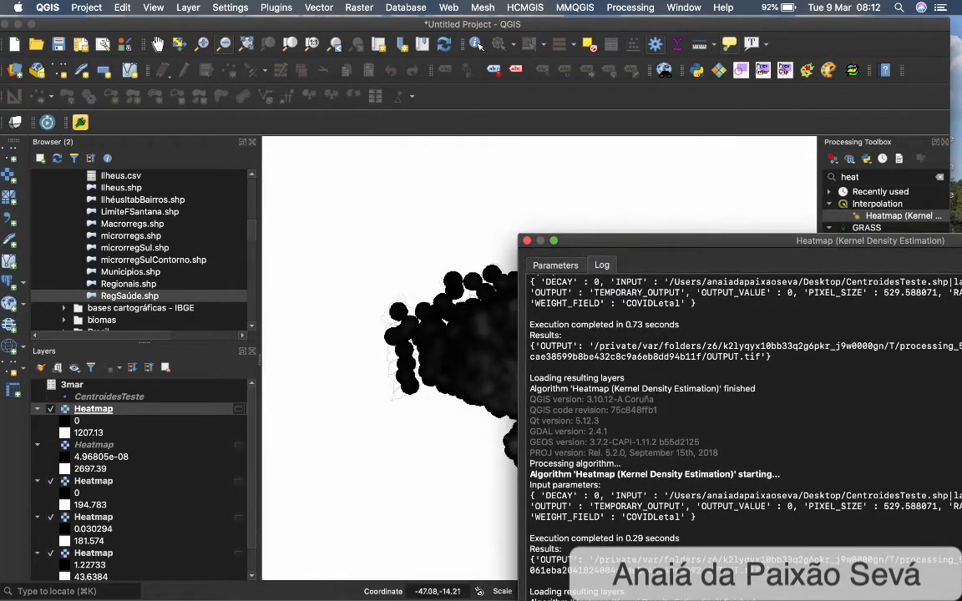
pyautogui.click(358, 413)
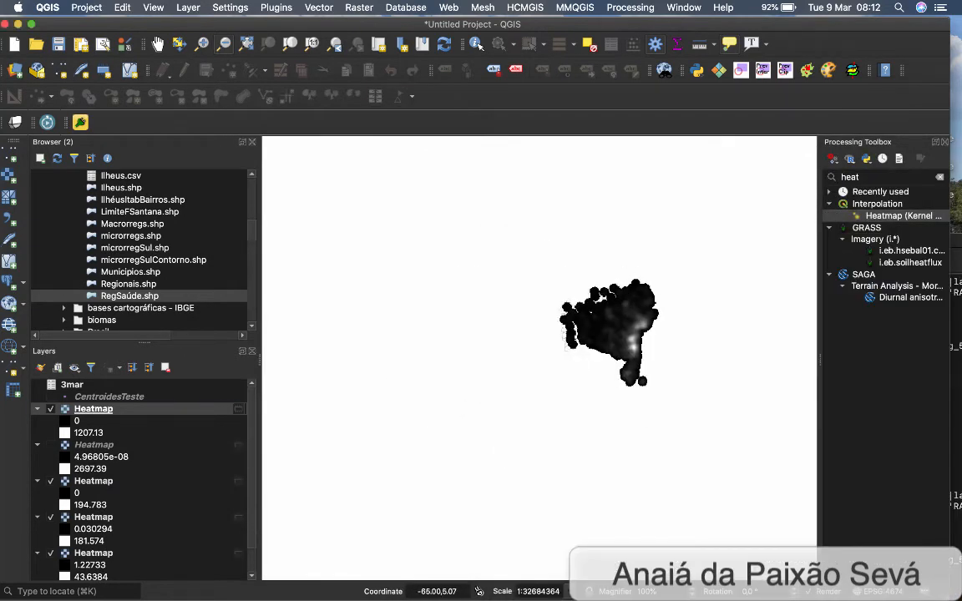
pyautogui.moveTo(522, 251); pyautogui.dragTo(733, 436)
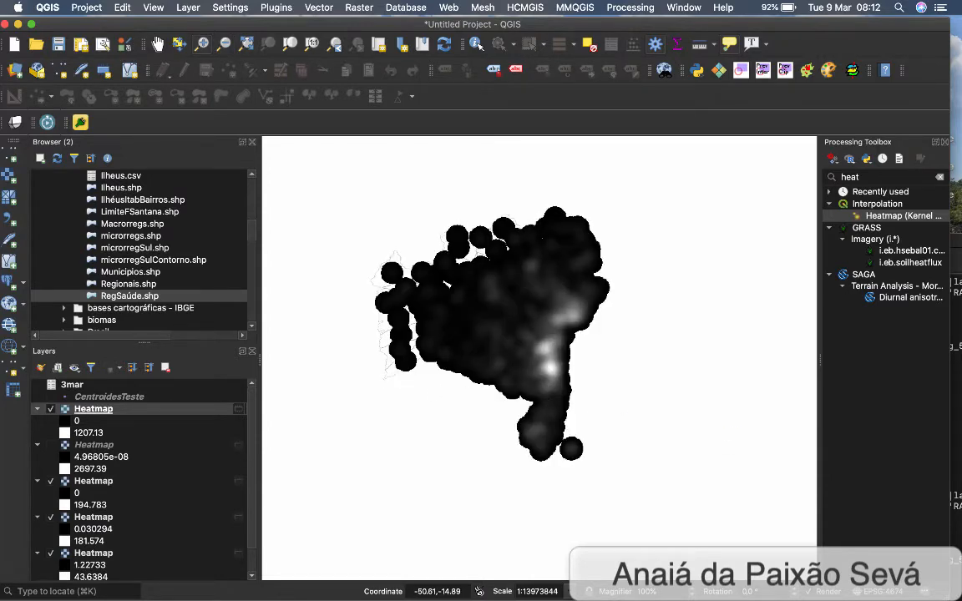
pyautogui.click(50, 409)
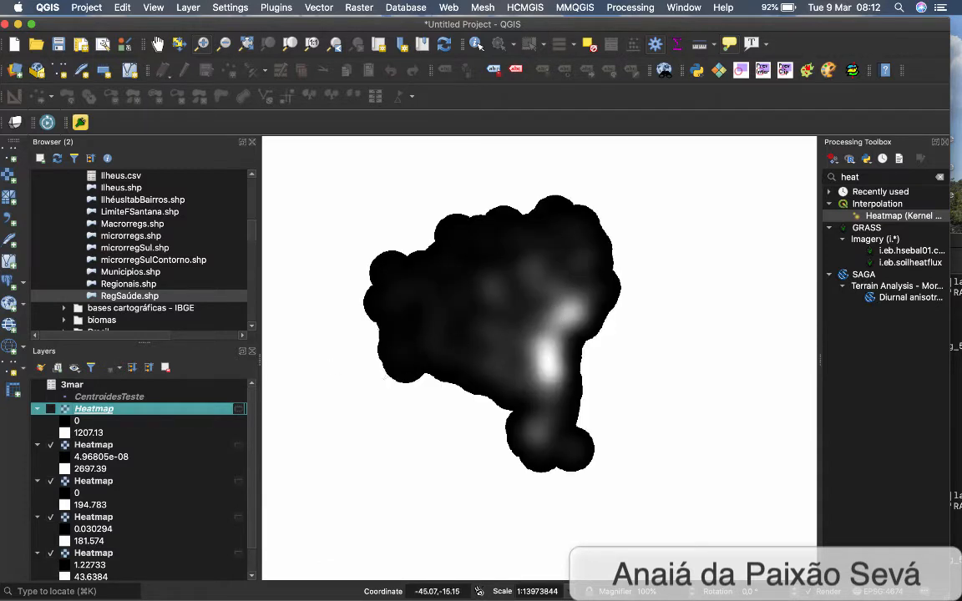
pyautogui.click(50, 409)
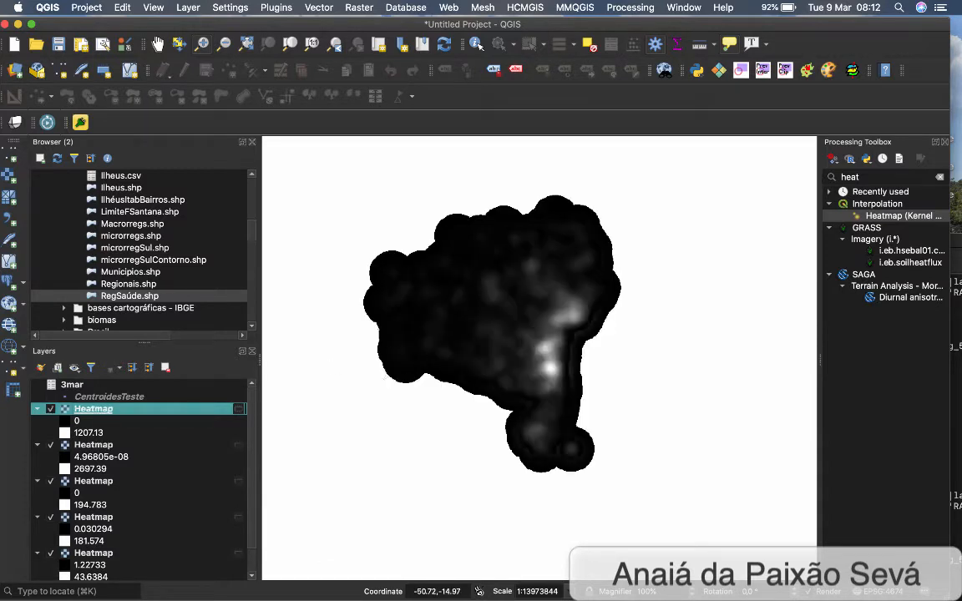
pyautogui.click(50, 409)
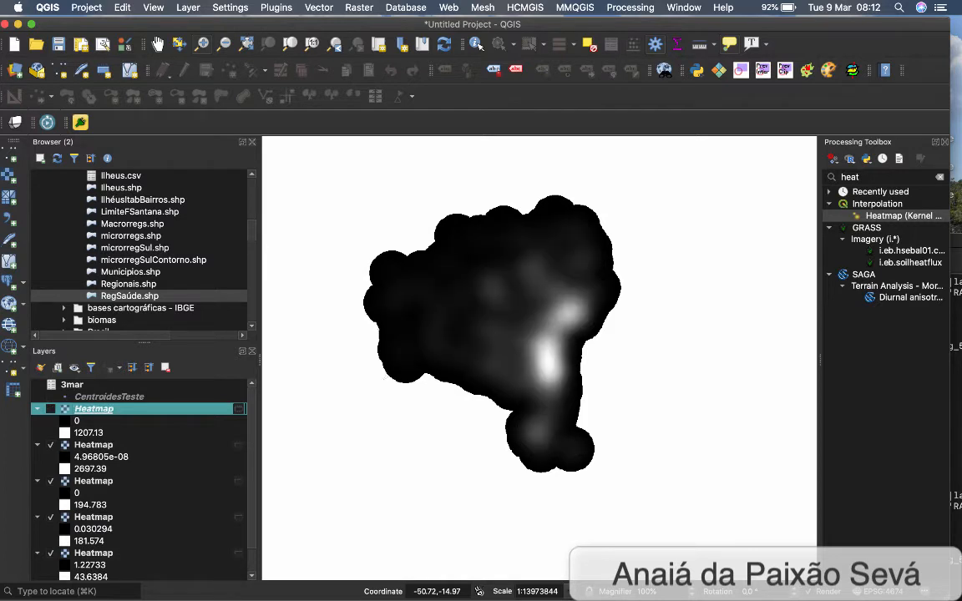
pyautogui.click(50, 410)
pyautogui.click(50, 409)
pyautogui.click(50, 409)
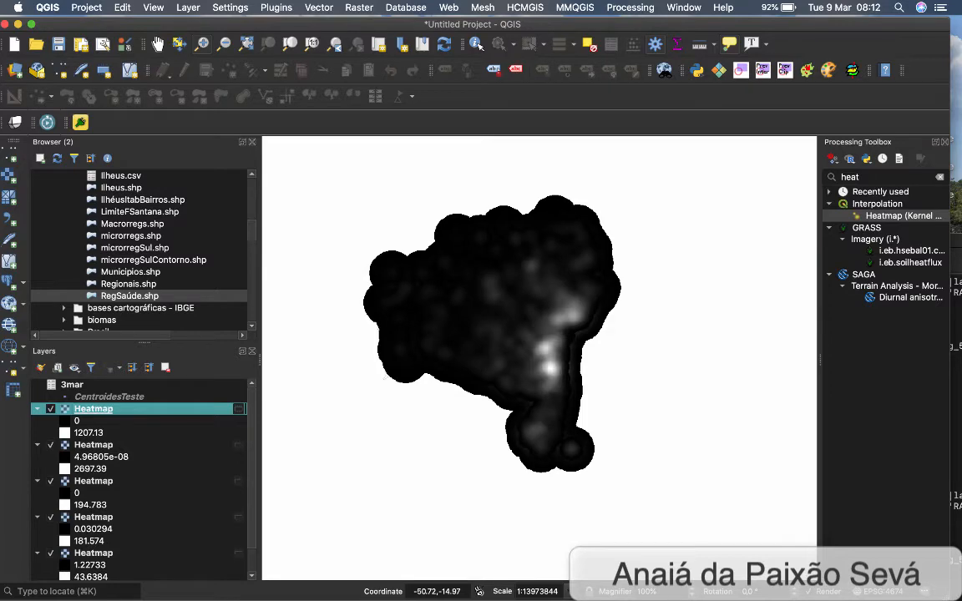
pyautogui.click(50, 410)
# Rerun the CentroidesTeste heatmap with an 80000-meter radius, keeping the COVIDLetal weight
pyautogui.click(956, 209)
pyautogui.click(297, 151)
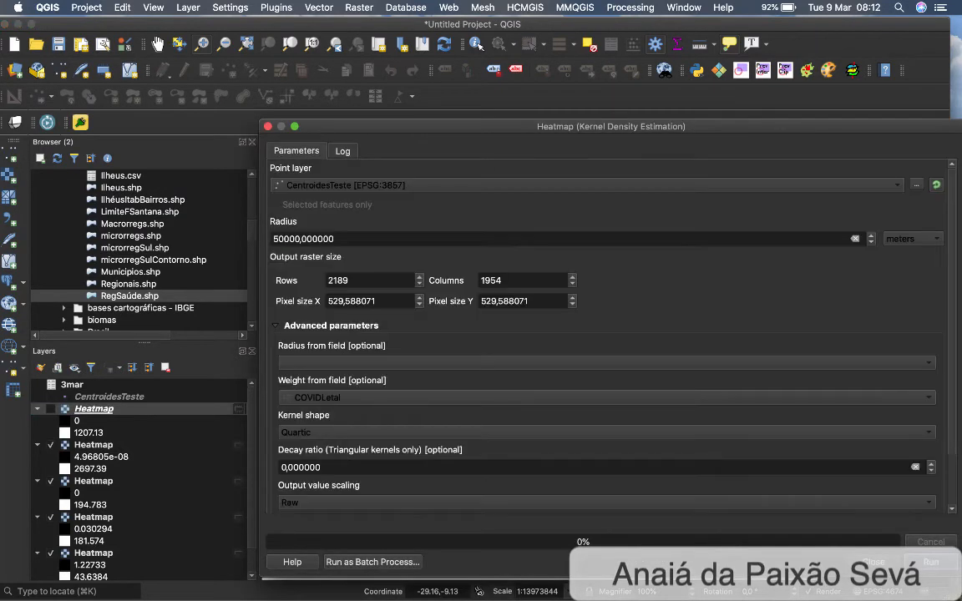
pyautogui.click(279, 239)
pyautogui.press('BackSpace')
pyautogui.write('8')
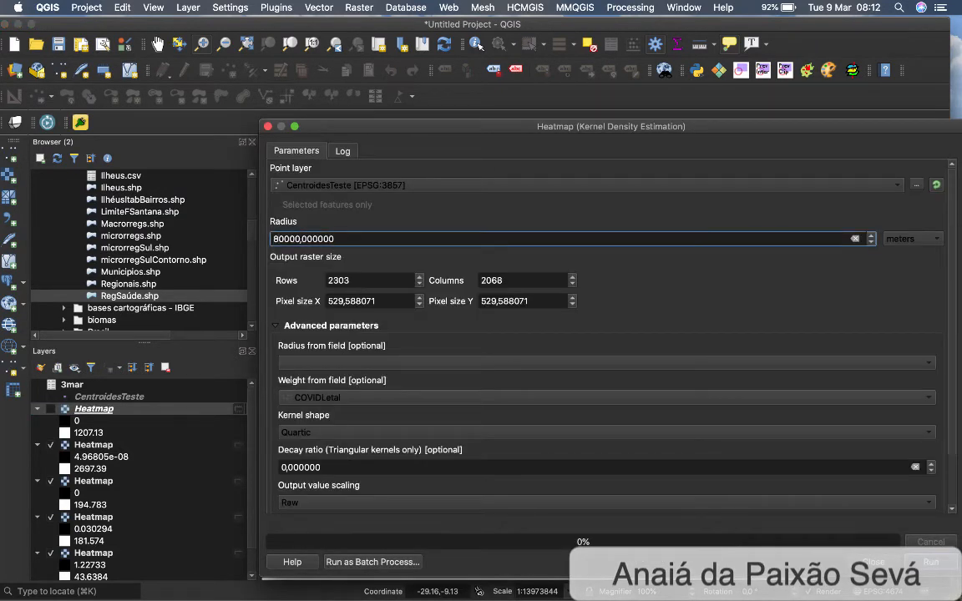
pyautogui.click(931, 562)
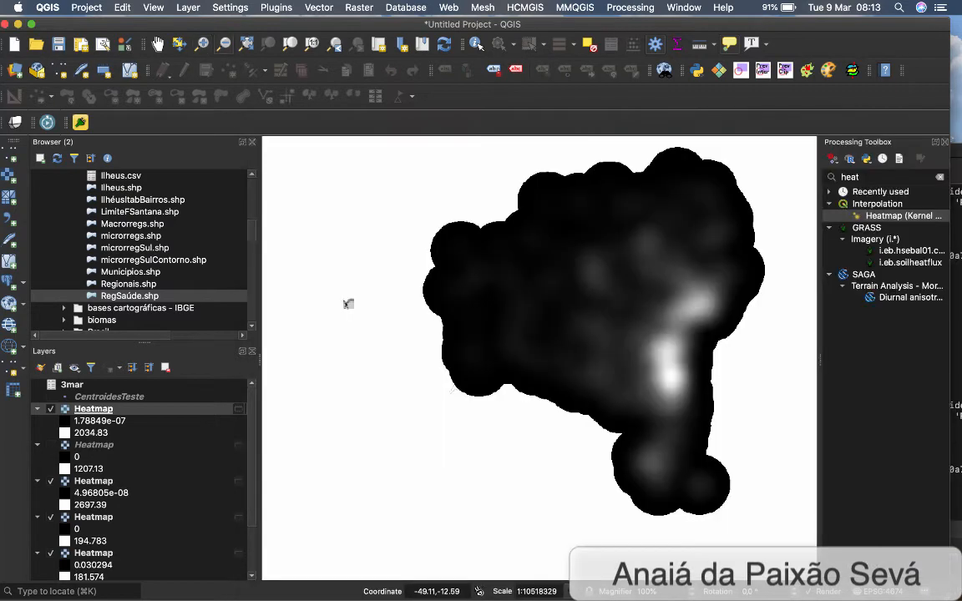
# Remove the five older Heatmap layers from the project, keeping only the 80000-meter one
pyautogui.click(94, 444)
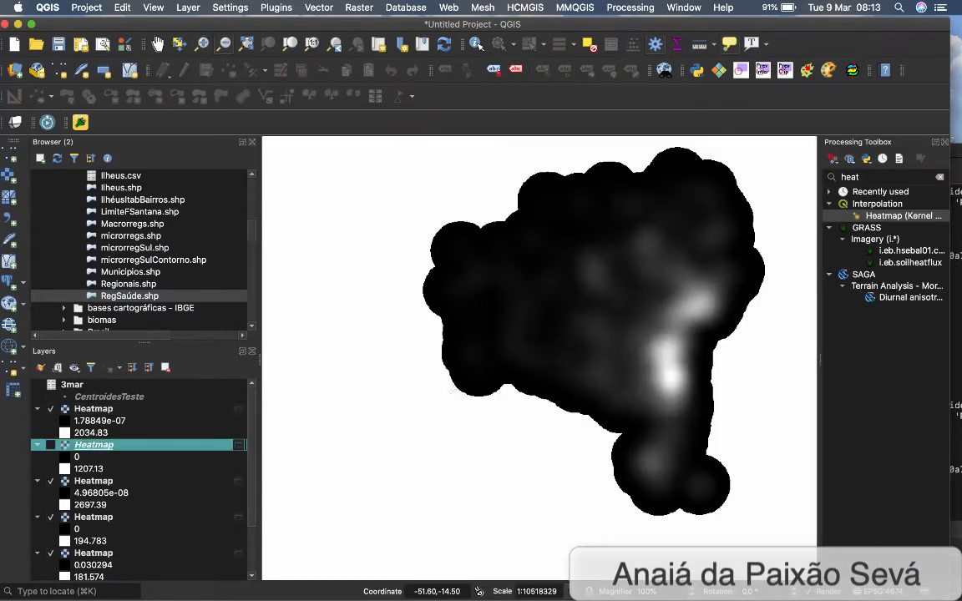
pyautogui.scroll(-3, 137, 480)
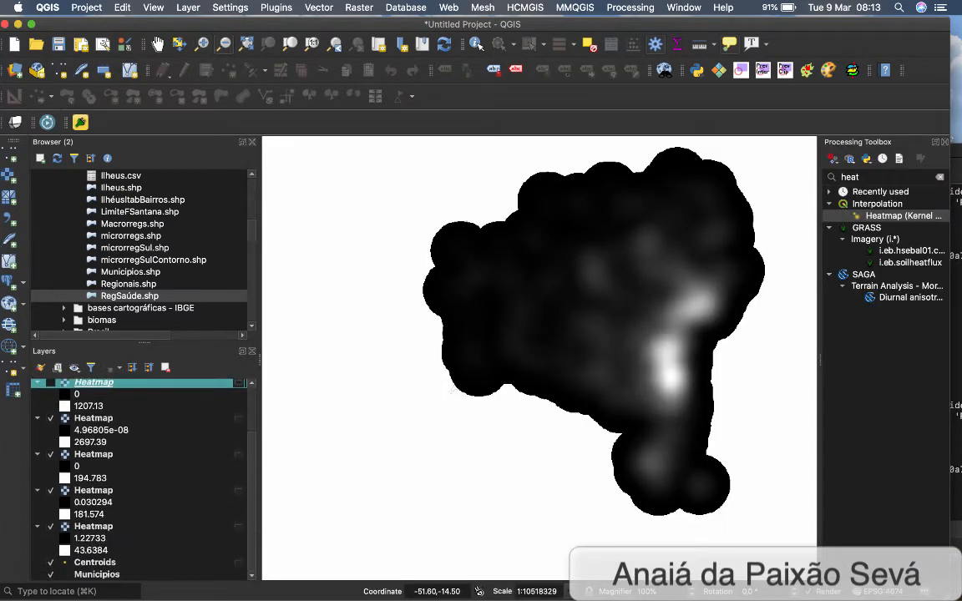
pyautogui.keyDown('shift'); pyautogui.click(94, 527); pyautogui.keyUp('shift')
pyautogui.press('Delete')
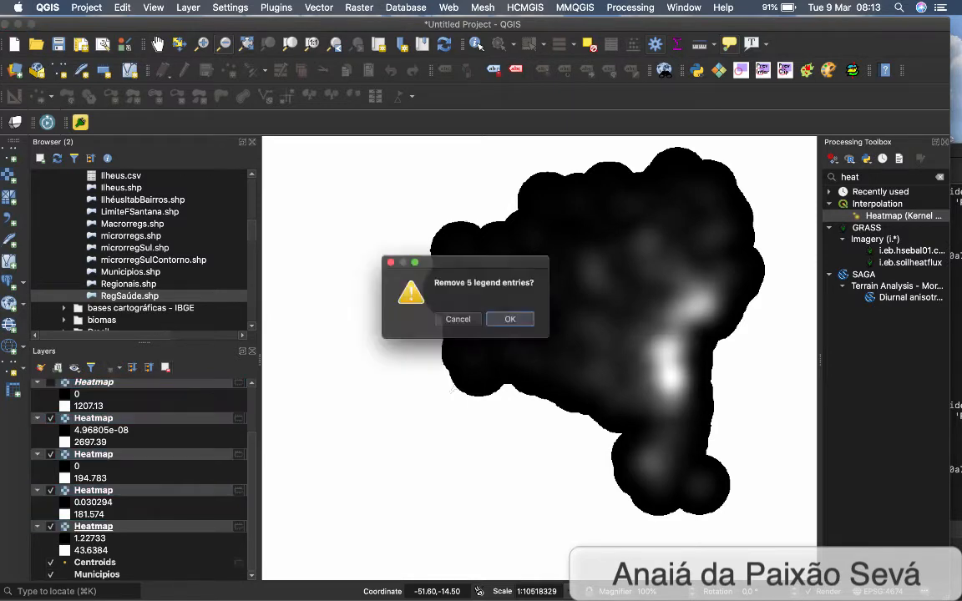
pyautogui.press('Return')
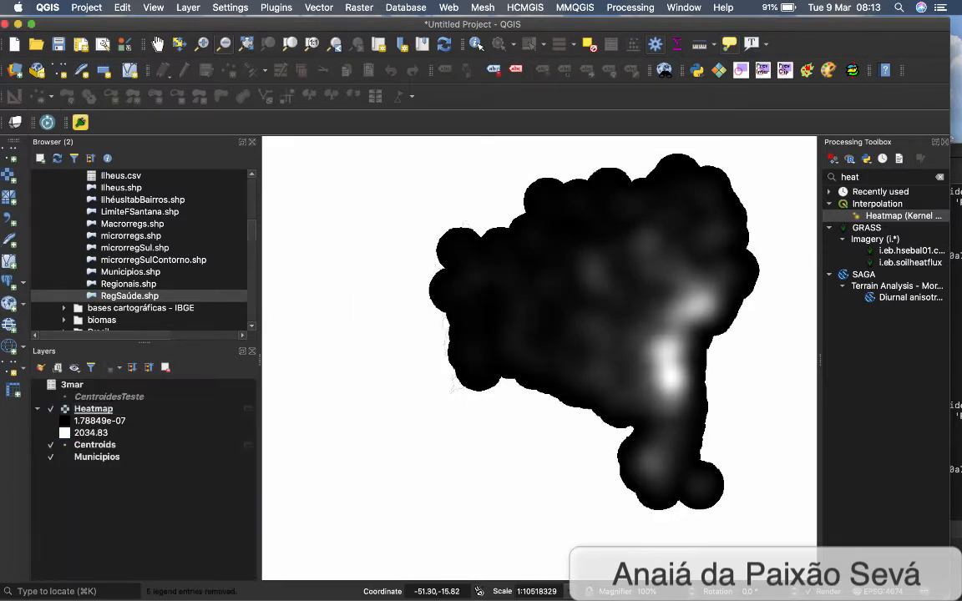
# Open the remaining Heatmap layer's symbology properties and set its render type to Singleband pseudocolor
pyautogui.moveTo(806, 24); pyautogui.dragTo(818, 25)
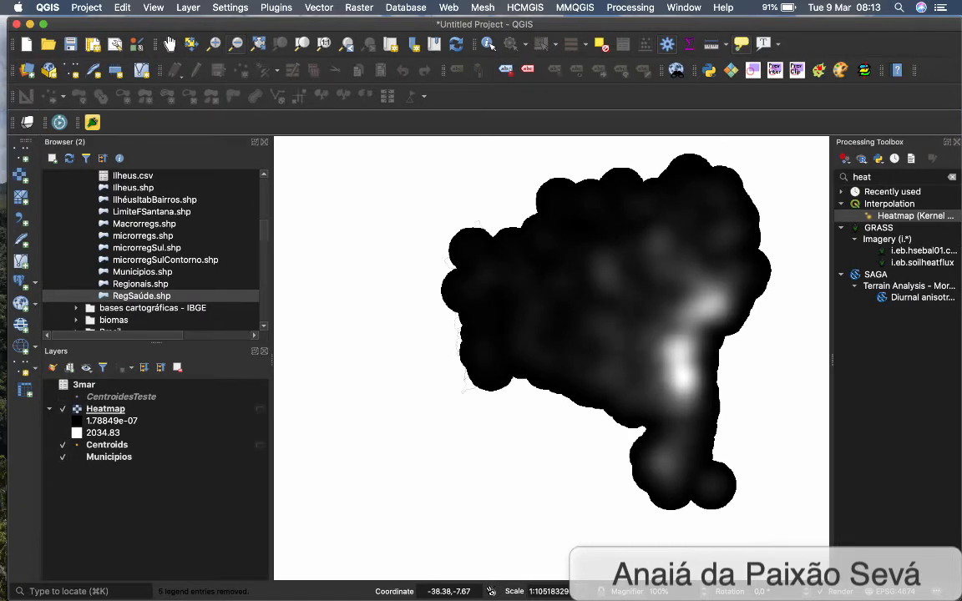
pyautogui.click(265, 414)
pyautogui.rightClick(266, 414)
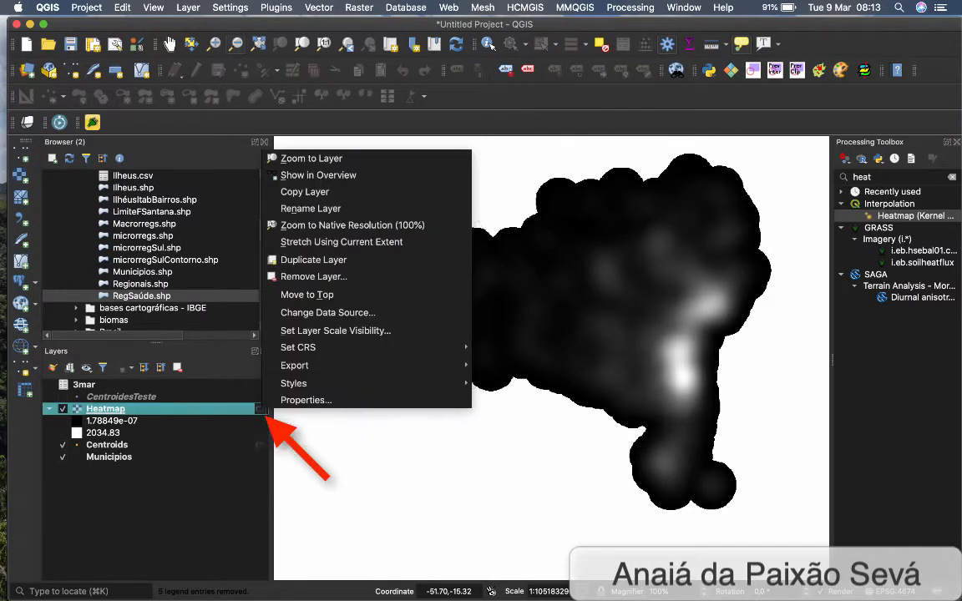
pyautogui.moveTo(376, 365)
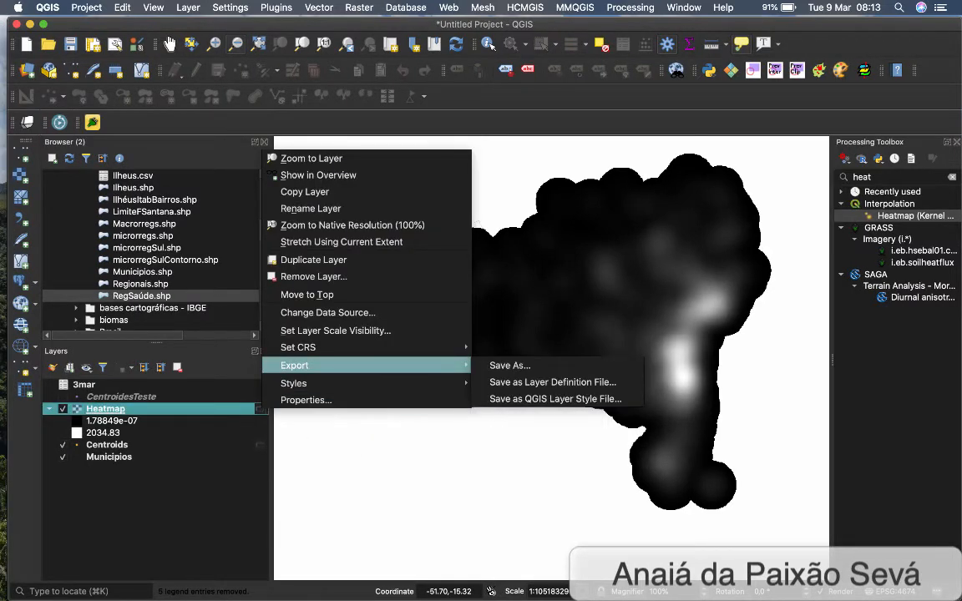
pyautogui.click(306, 400)
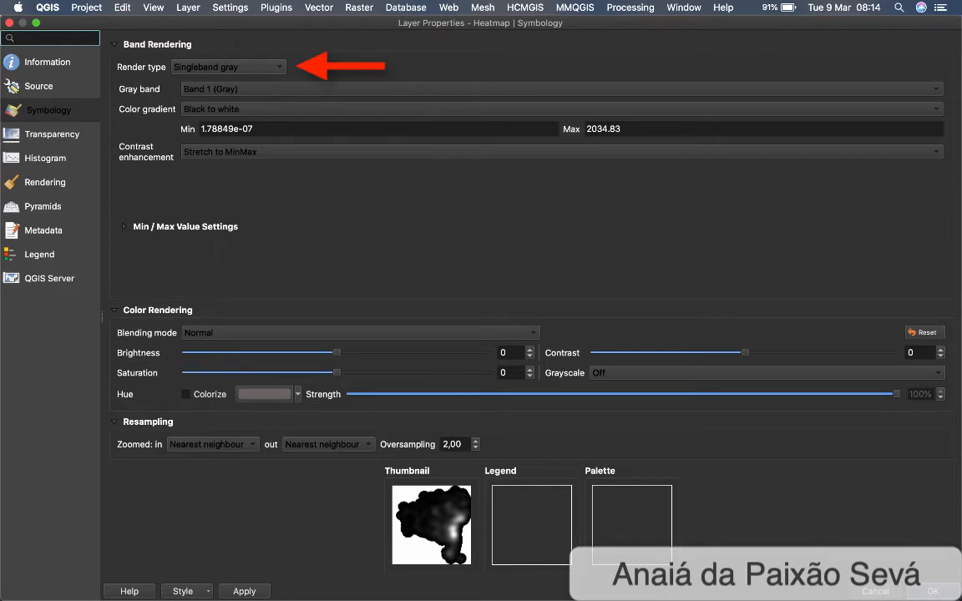
pyautogui.click(230, 68)
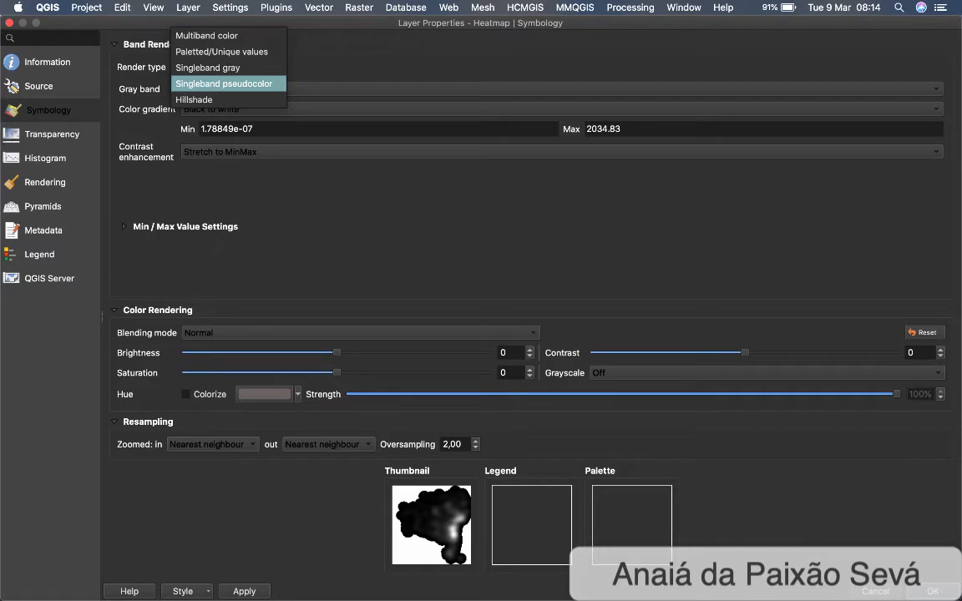
pyautogui.press('Return')
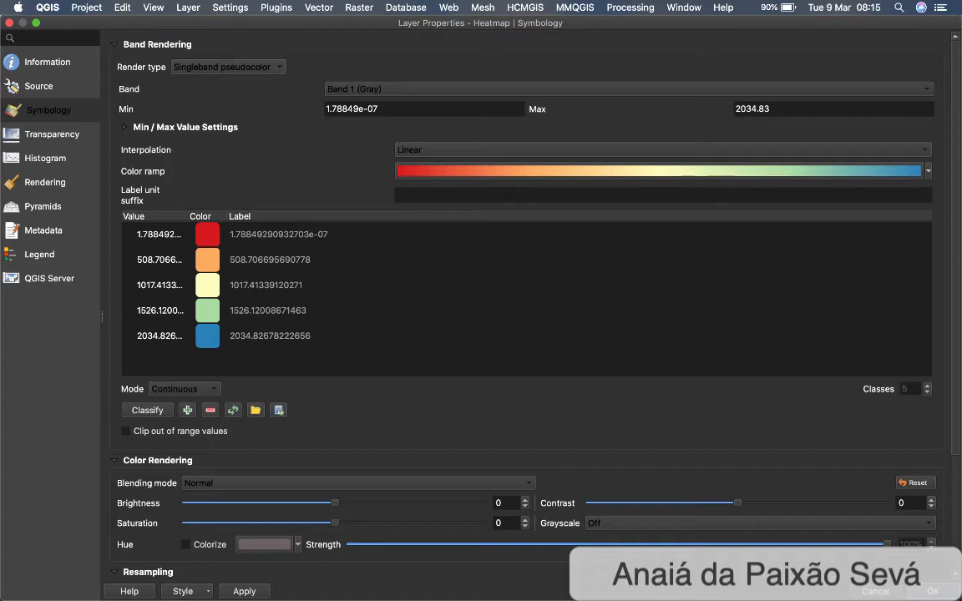
# Invert the Heatmap layer's colour ramp so it runs from blue to red, and apply the symbology
pyautogui.moveTo(187, 217); pyautogui.dragTo(264, 217)
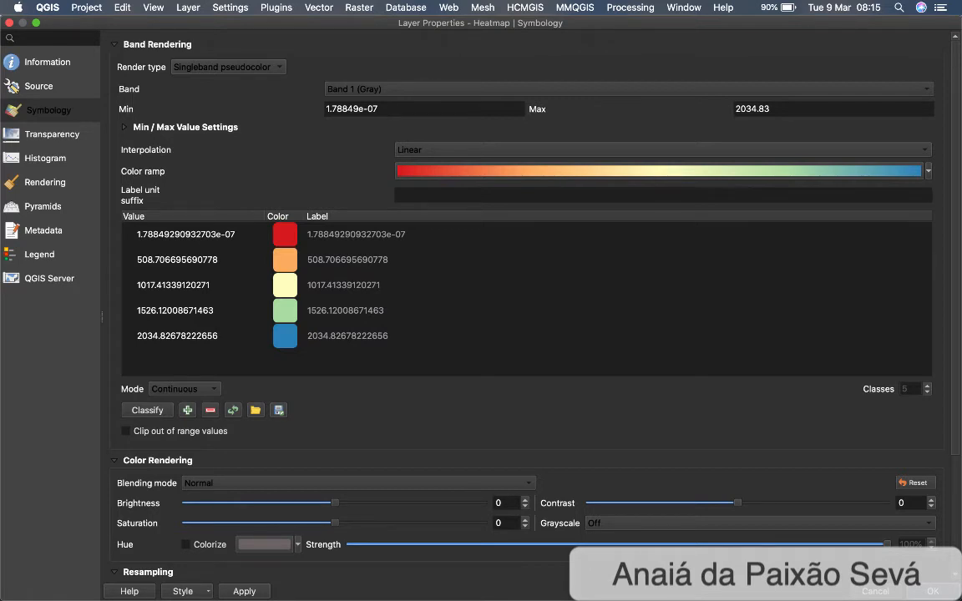
pyautogui.click(928, 172)
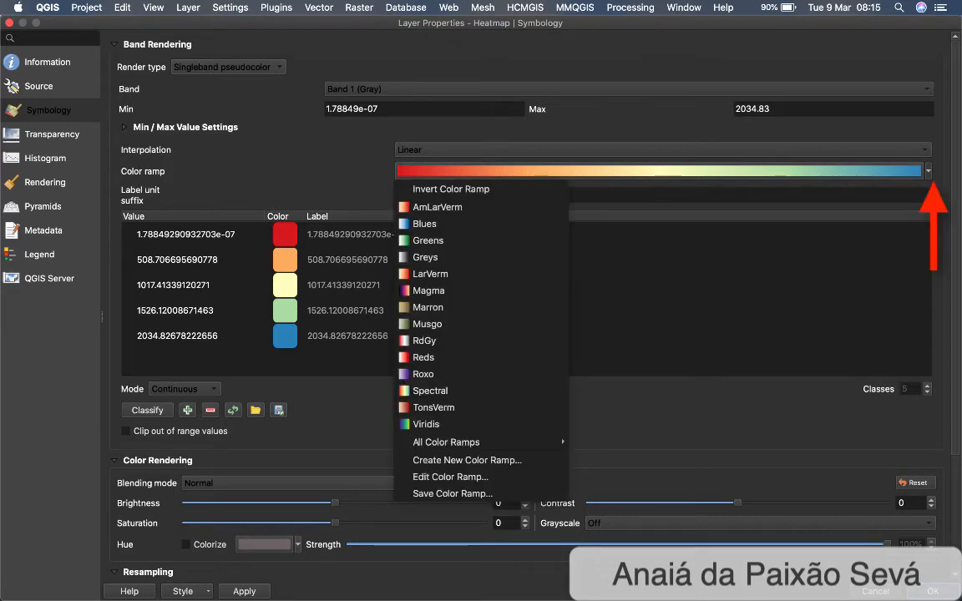
pyautogui.click(451, 189)
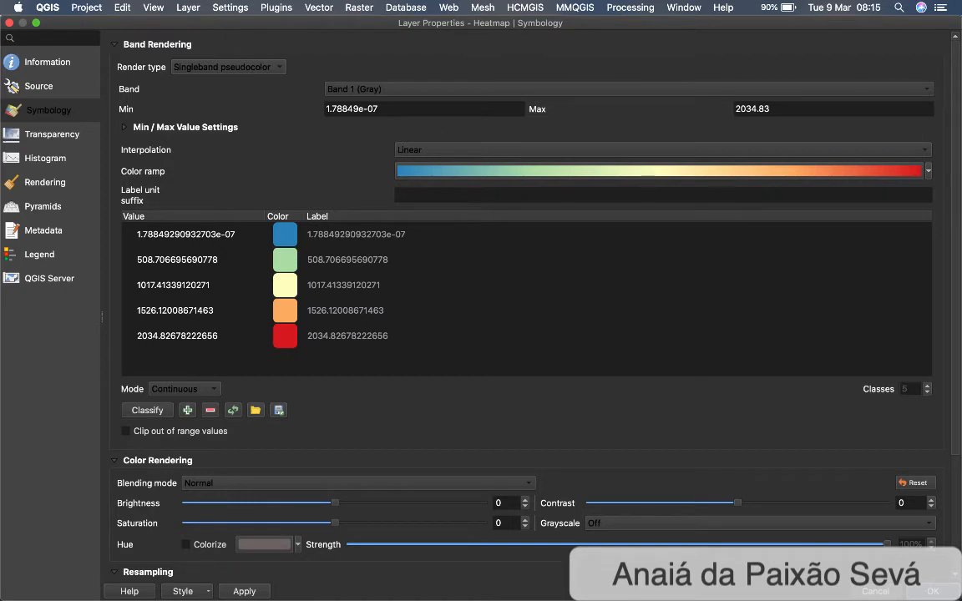
pyautogui.click(932, 591)
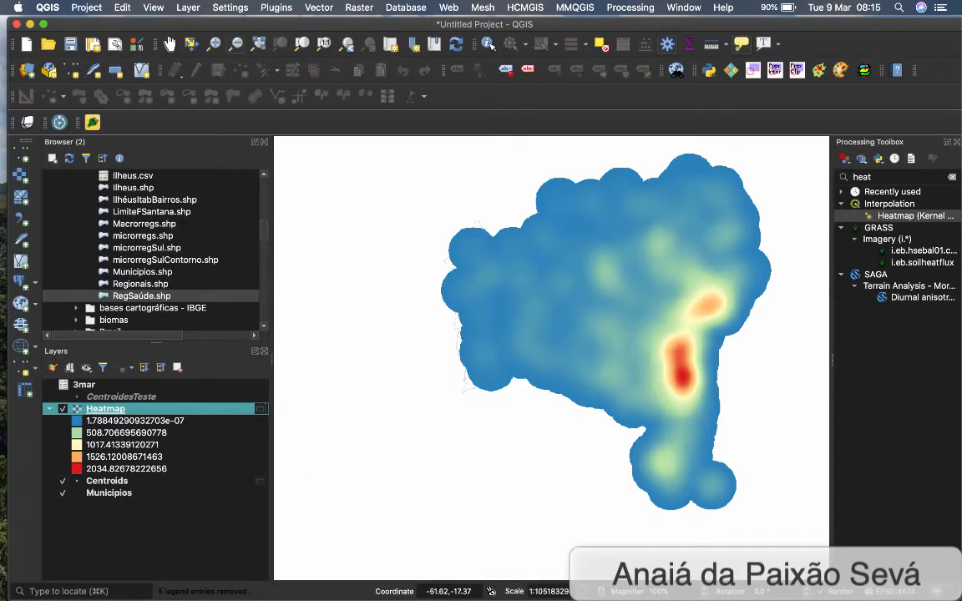
# Move the Municipios layer above Heatmap and turn on the lower BahiaUF outline layer
pyautogui.moveTo(109, 493); pyautogui.dragTo(96, 411)
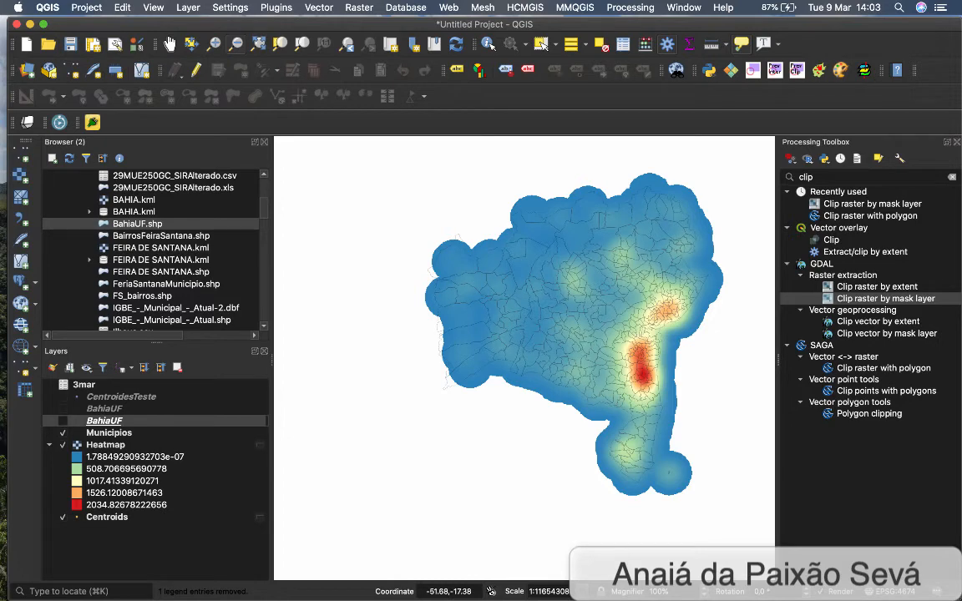
pyautogui.click(62, 421)
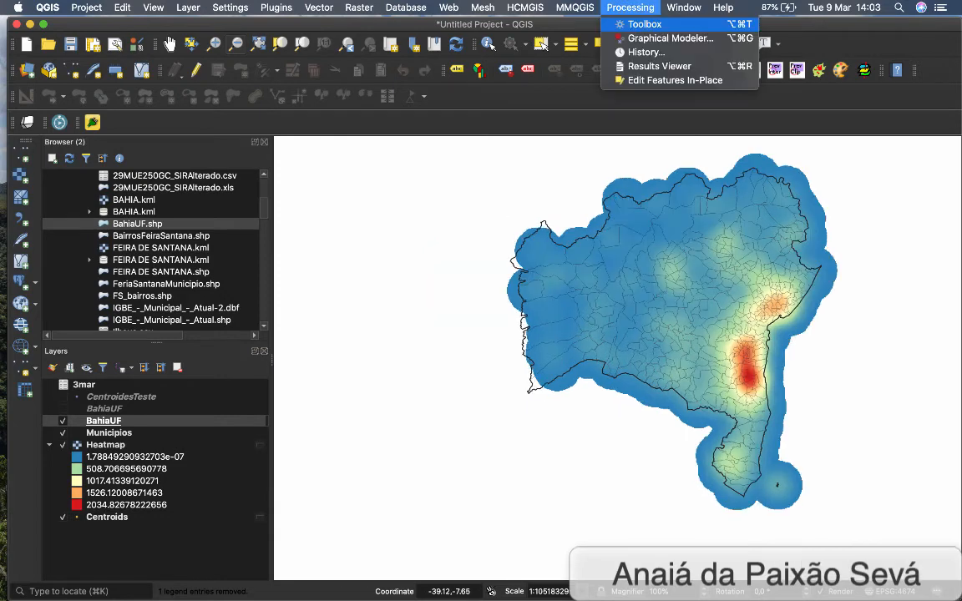
# Run GDAL's Clip raster by mask layer on the Heatmap raster, using BahiaUF as the mask
pyautogui.click(643, 24)
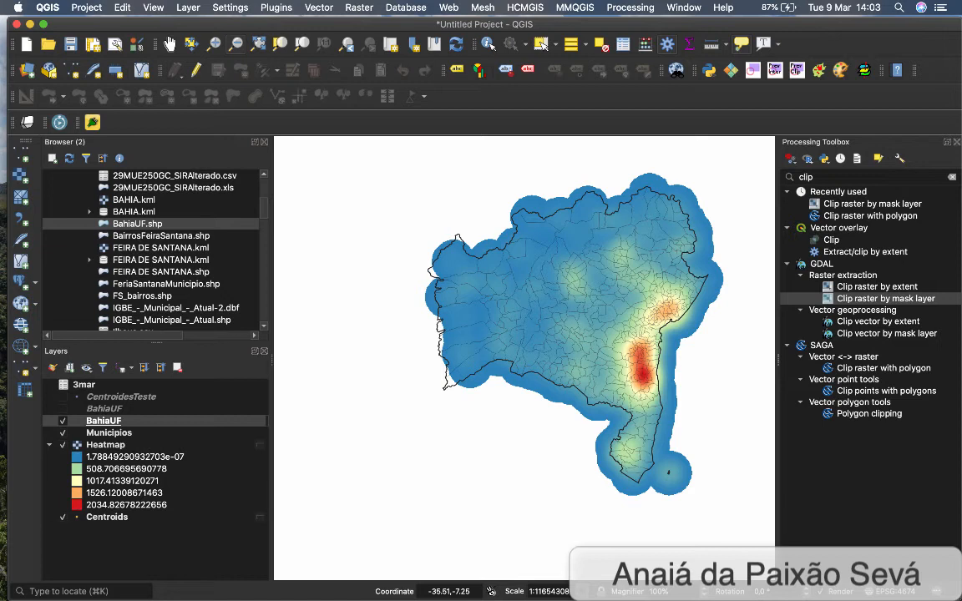
pyautogui.click(815, 177)
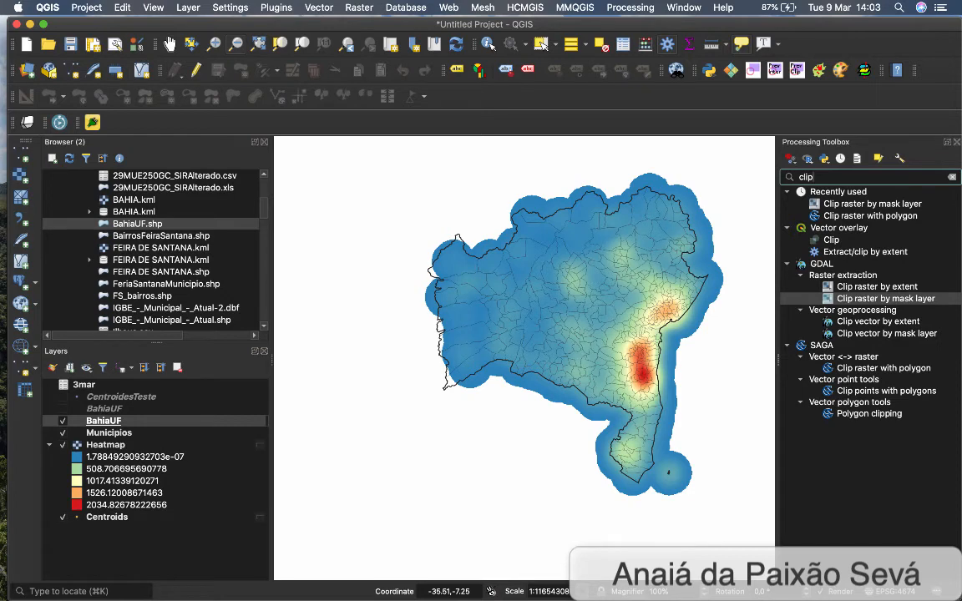
pyautogui.doubleClick(886, 299)
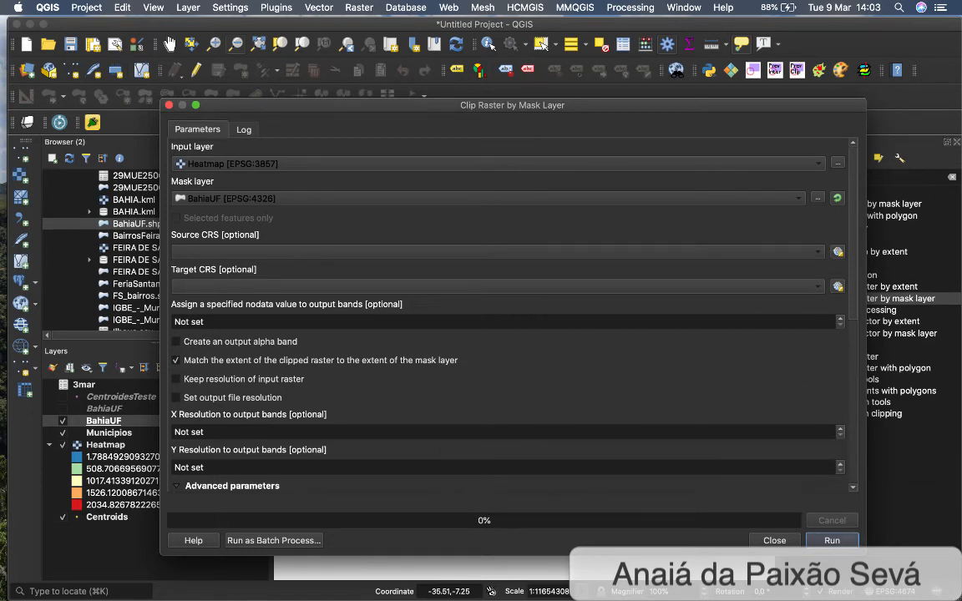
pyautogui.click(832, 540)
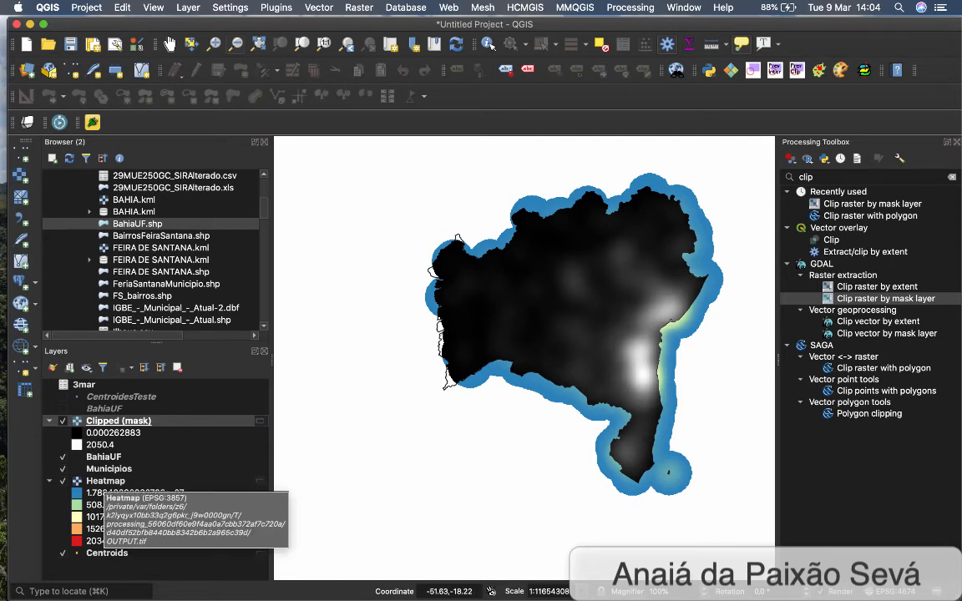
# Copy the Heatmap layer's style and paste it onto the Clipped (mask) layer
pyautogui.click(105, 481)
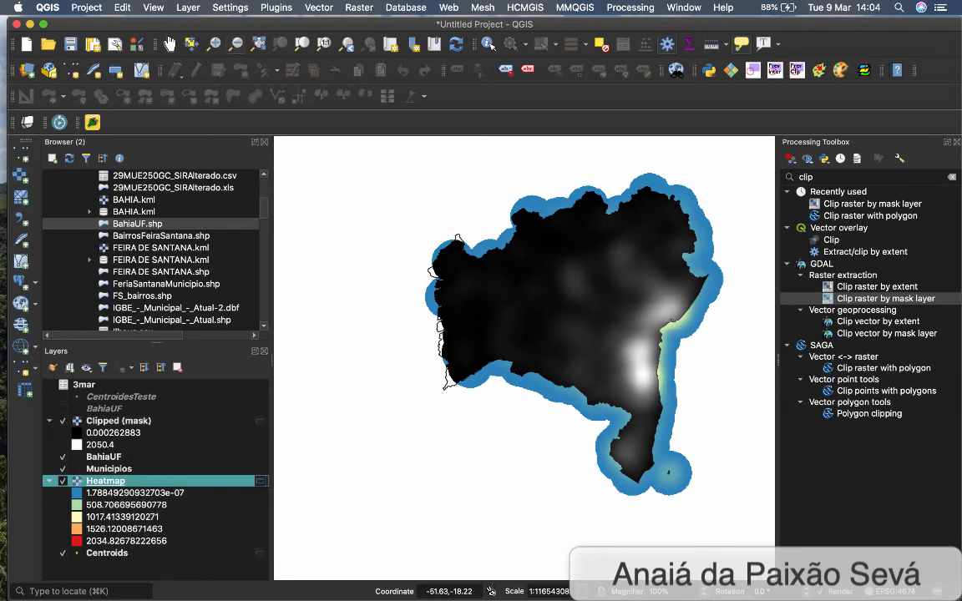
pyautogui.rightClick(104, 481)
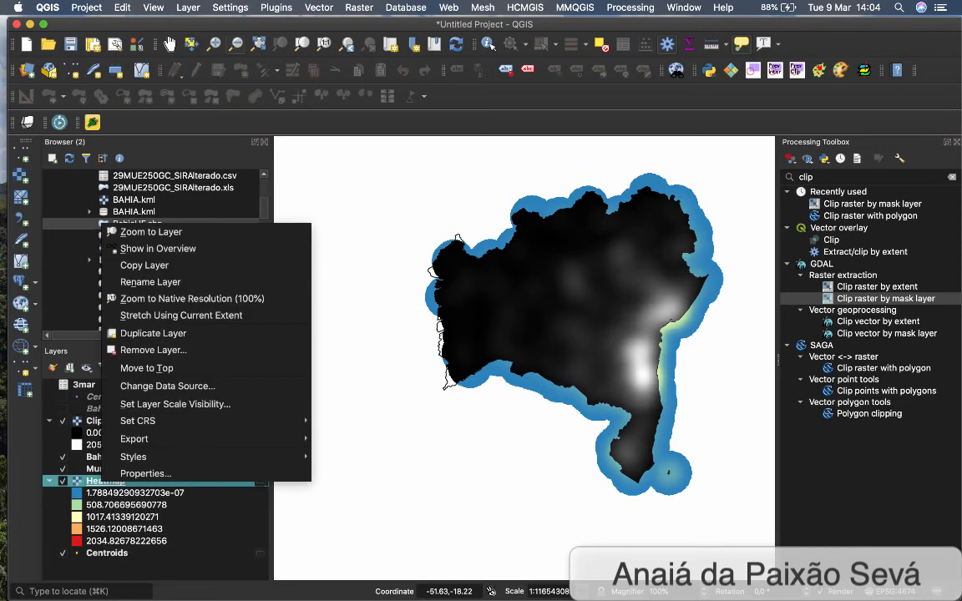
pyautogui.moveTo(133, 457)
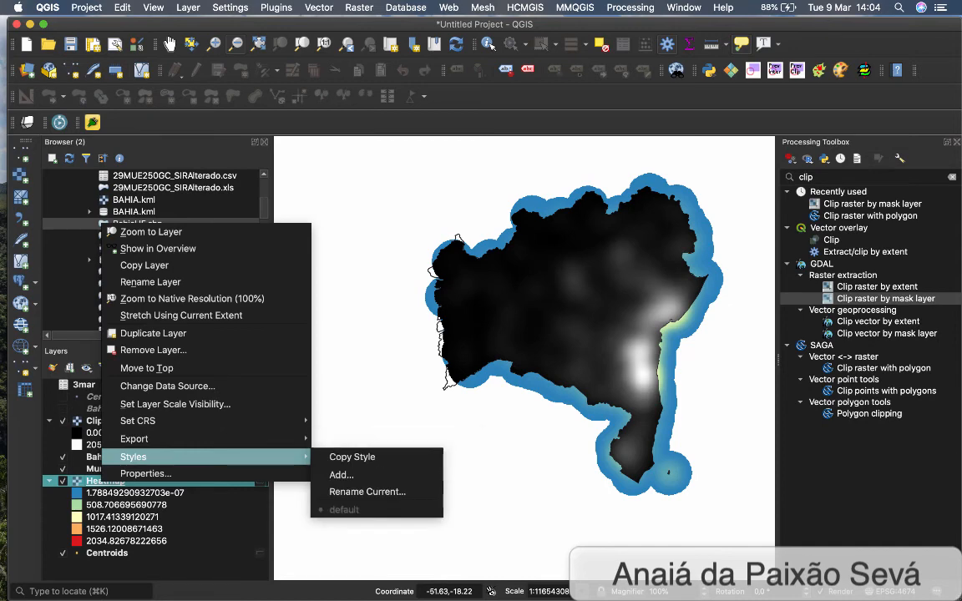
pyautogui.click(351, 457)
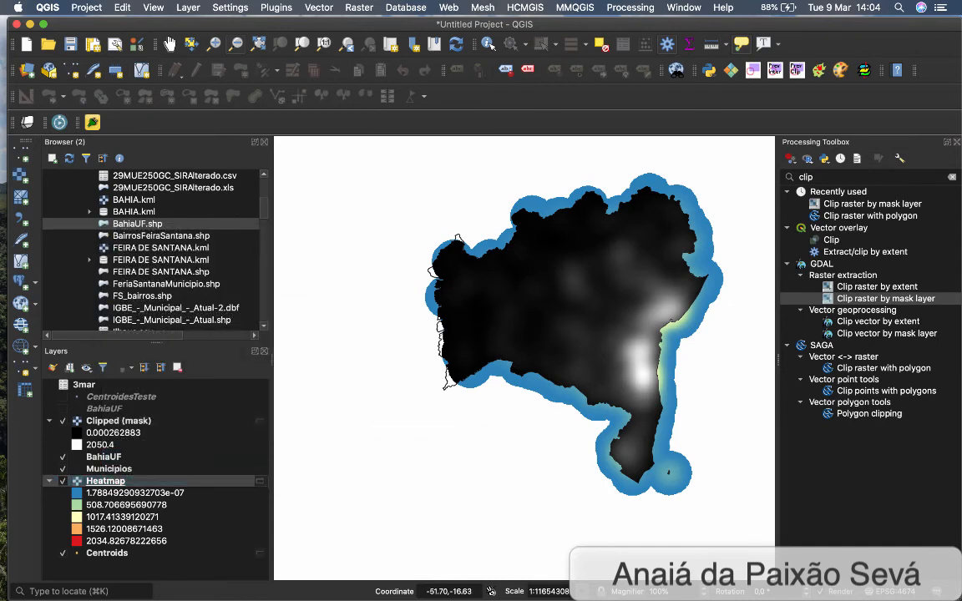
pyautogui.click(119, 421)
pyautogui.rightClick(119, 421)
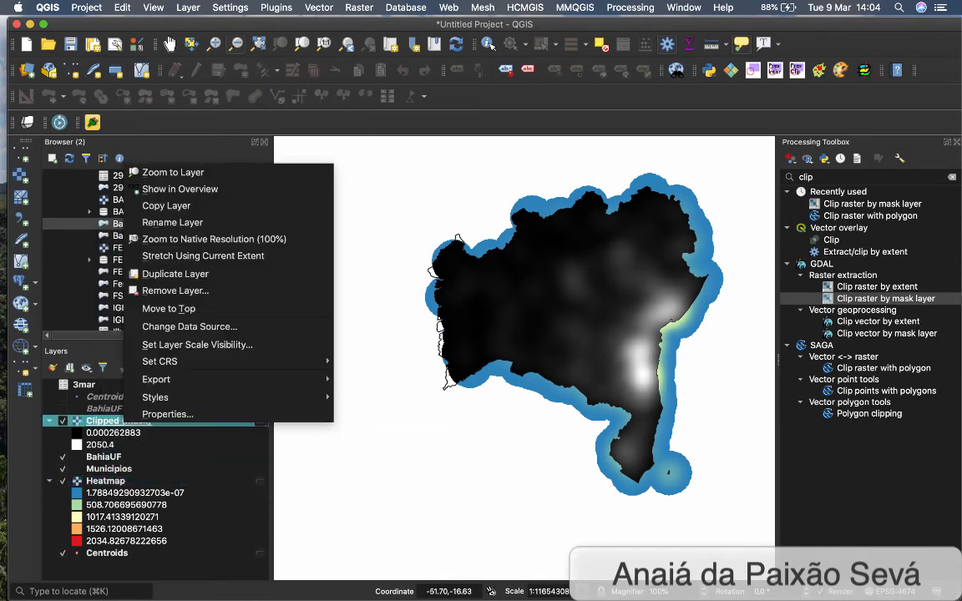
pyautogui.moveTo(155, 397)
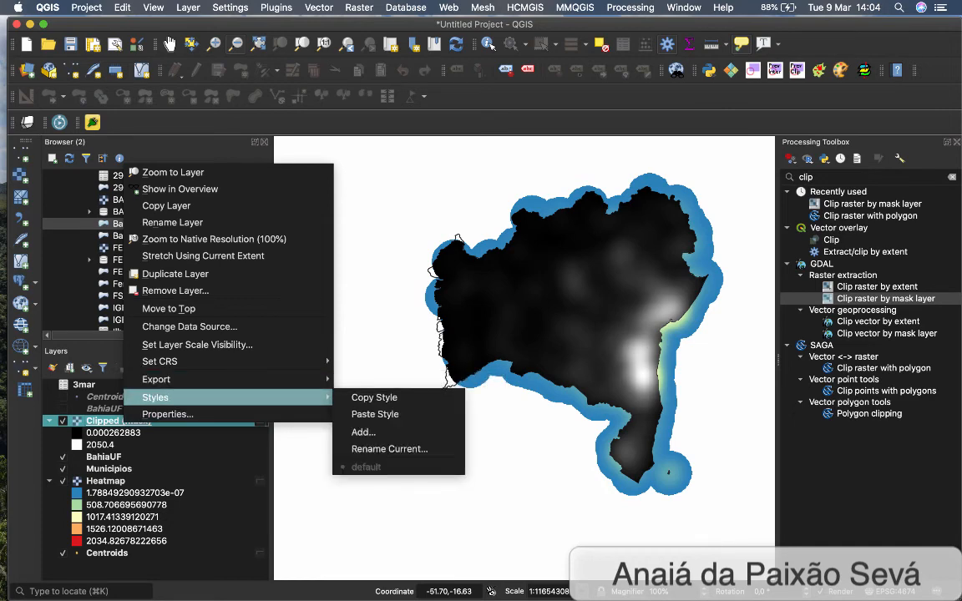
pyautogui.click(375, 414)
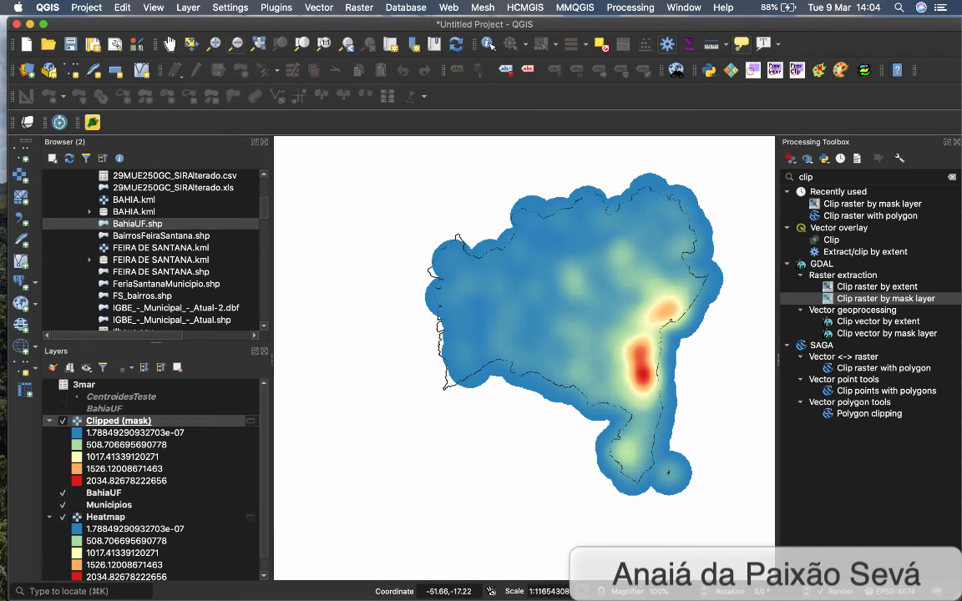
# Hide the original Heatmap layer and move BahiaUF and Municipios above Clipped (mask) in the layer order
pyautogui.click(63, 517)
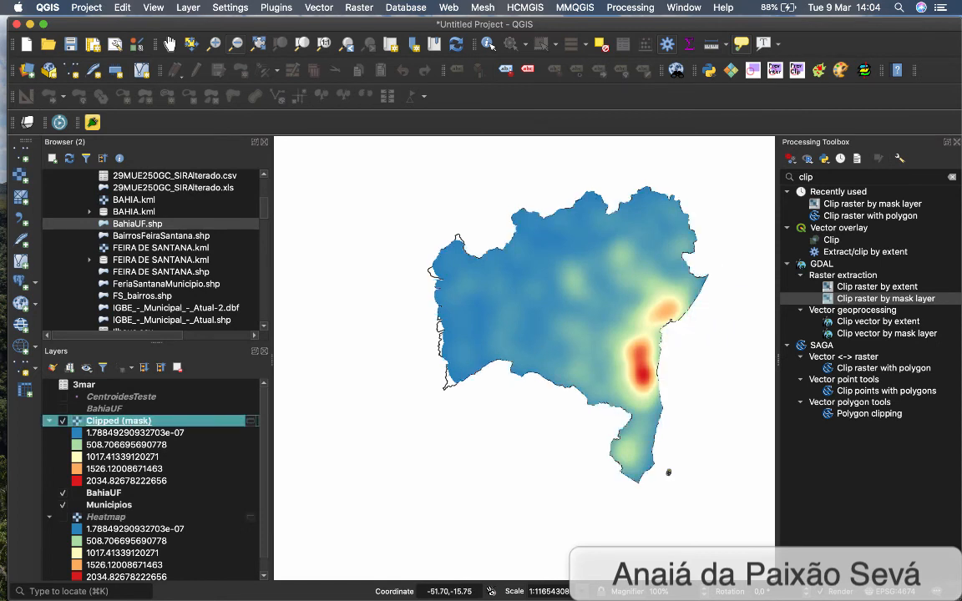
pyautogui.moveTo(104, 493); pyautogui.dragTo(83, 416)
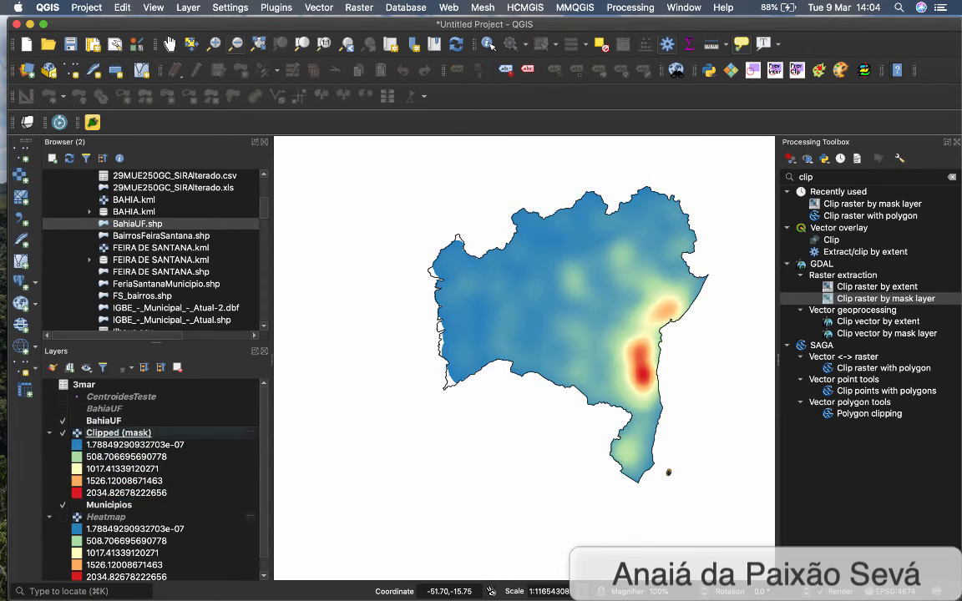
pyautogui.moveTo(96, 506); pyautogui.dragTo(96, 429)
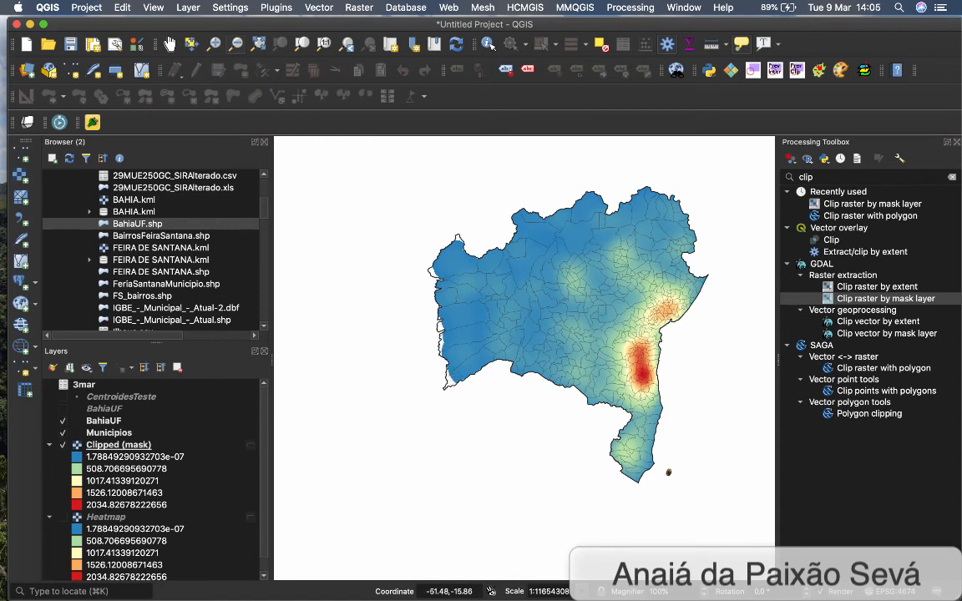
# Look up the HTML colour code of the lowest-value class in the Clipped (mask) layer's symbology, leaving its colour as is
pyautogui.doubleClick(119, 445)
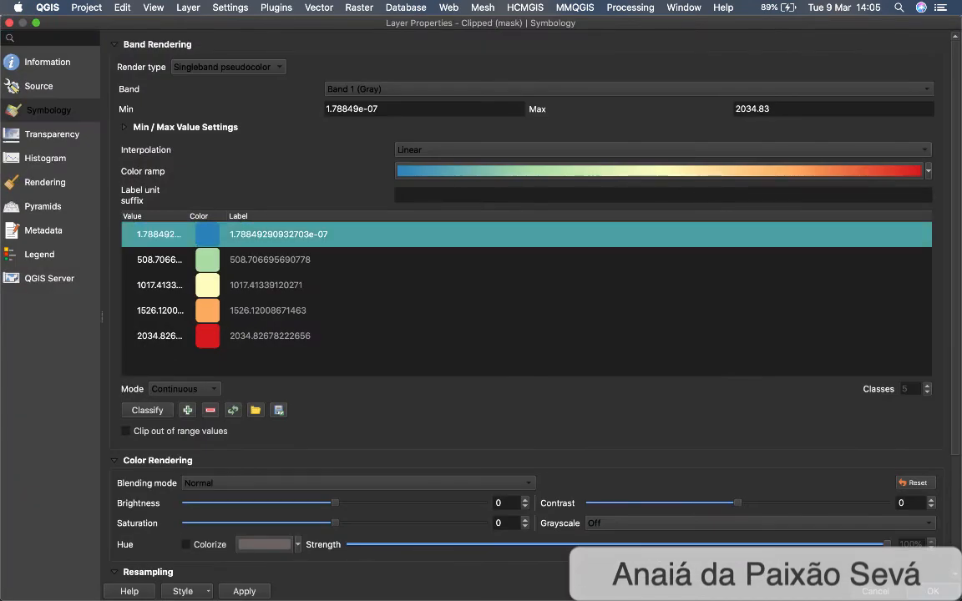
pyautogui.doubleClick(208, 235)
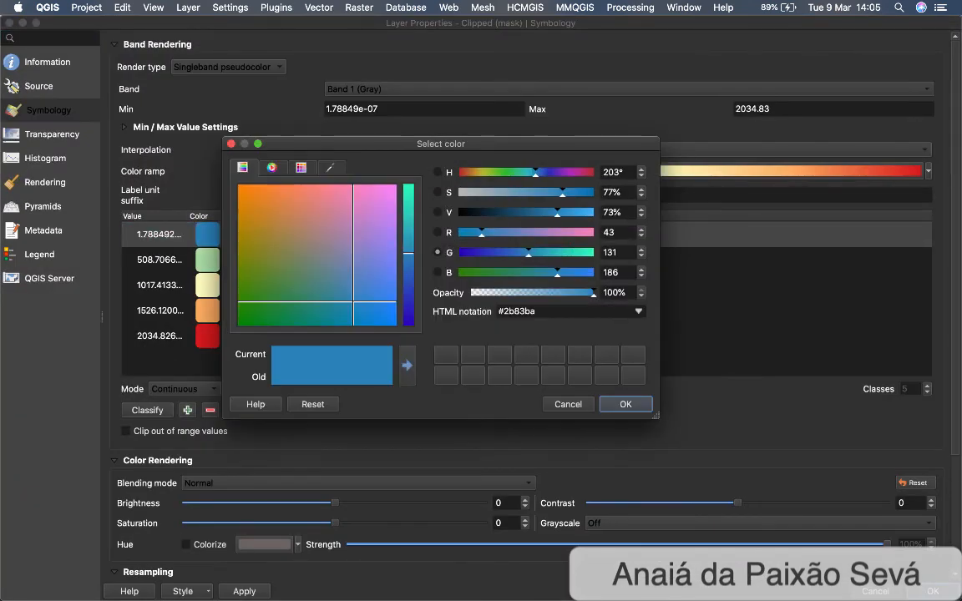
pyautogui.moveTo(542, 311); pyautogui.dragTo(497, 312)
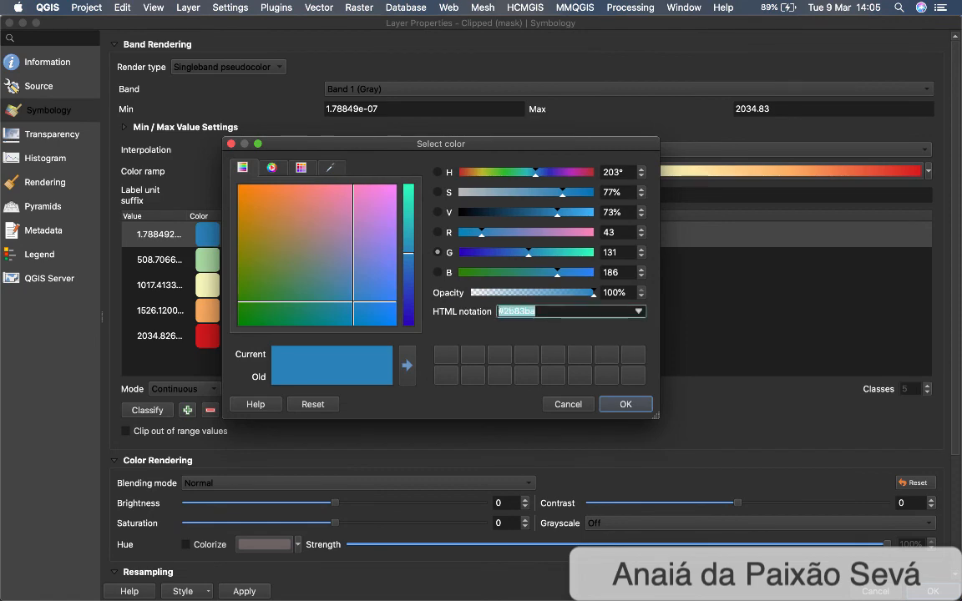
pyautogui.press('Escape')
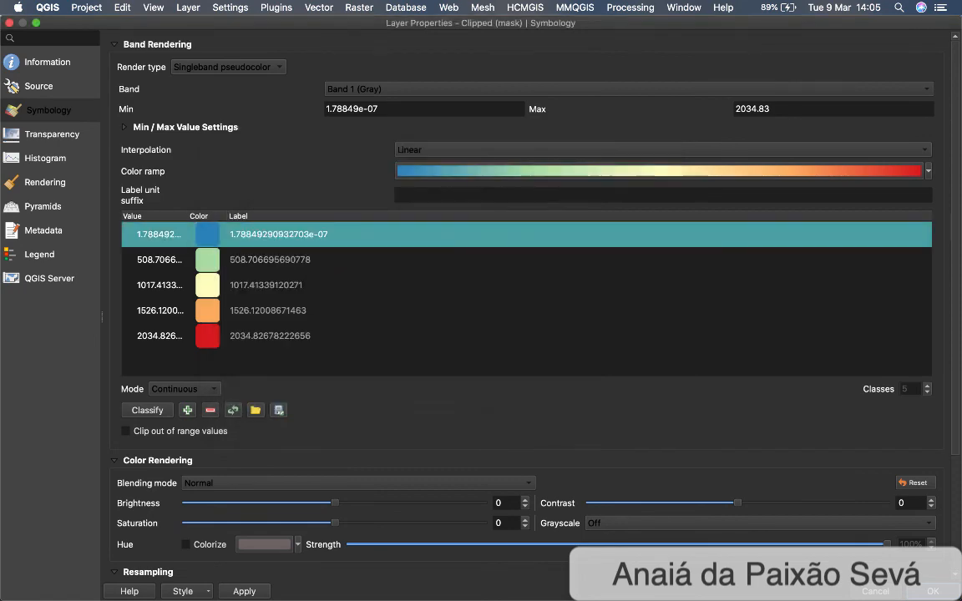
pyautogui.press('Escape')
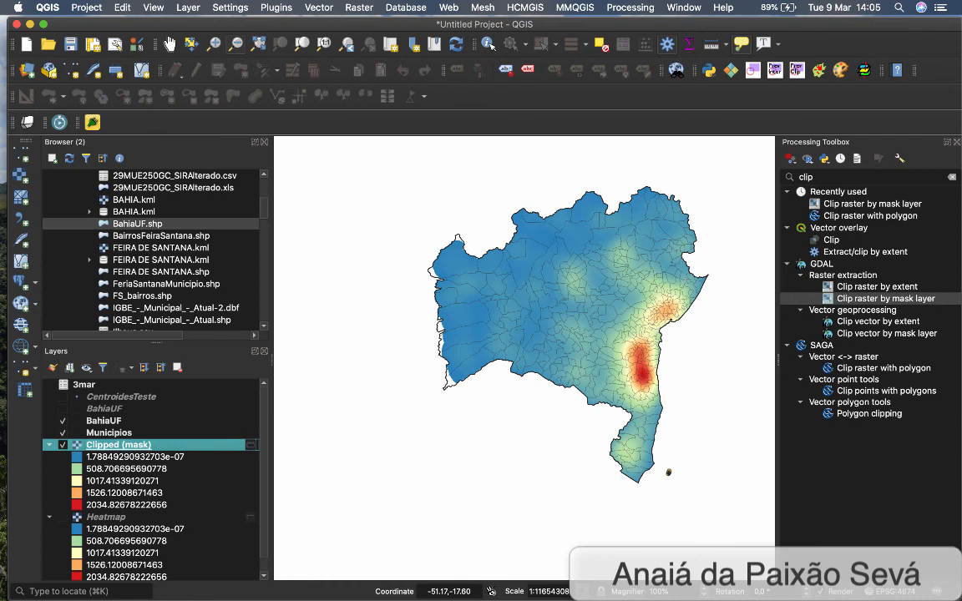
# Fill the Municipios layer with the heatmap's lowest-class blue (#2b83ba) and move it below Clipped (mask)
pyautogui.click(110, 432)
pyautogui.doubleClick(110, 432)
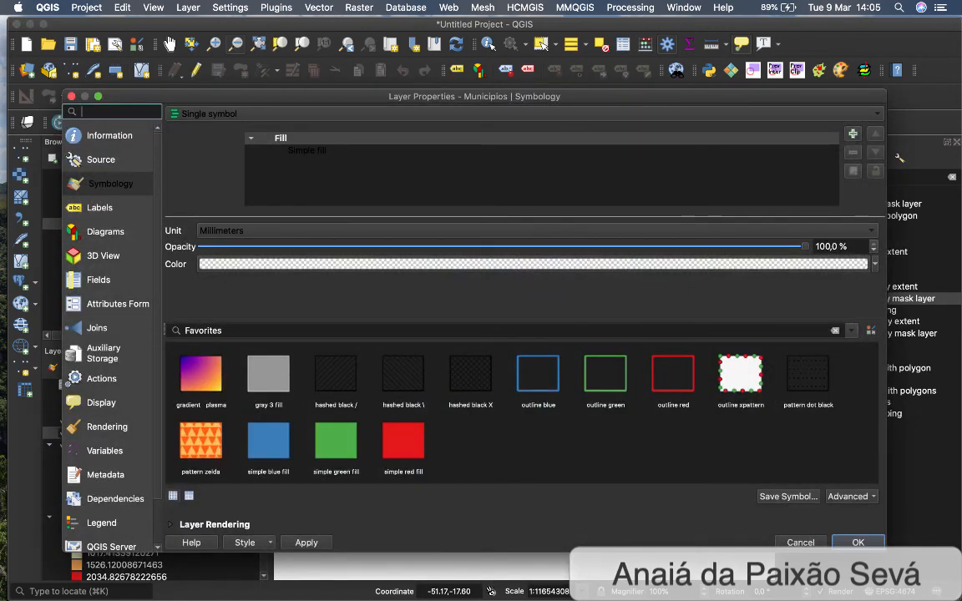
pyautogui.click(308, 150)
pyautogui.click(844, 258)
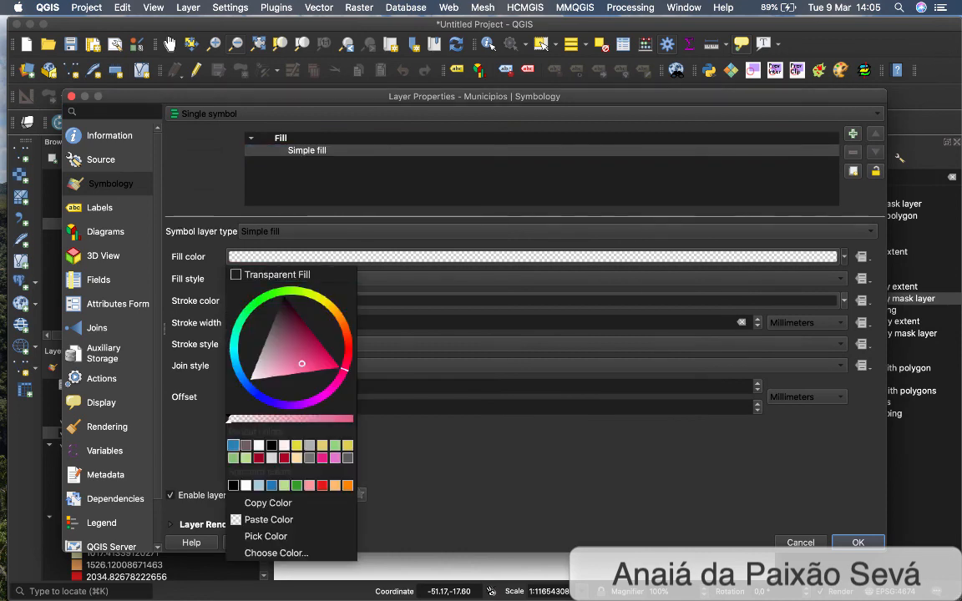
pyautogui.click(233, 445)
pyautogui.click(857, 543)
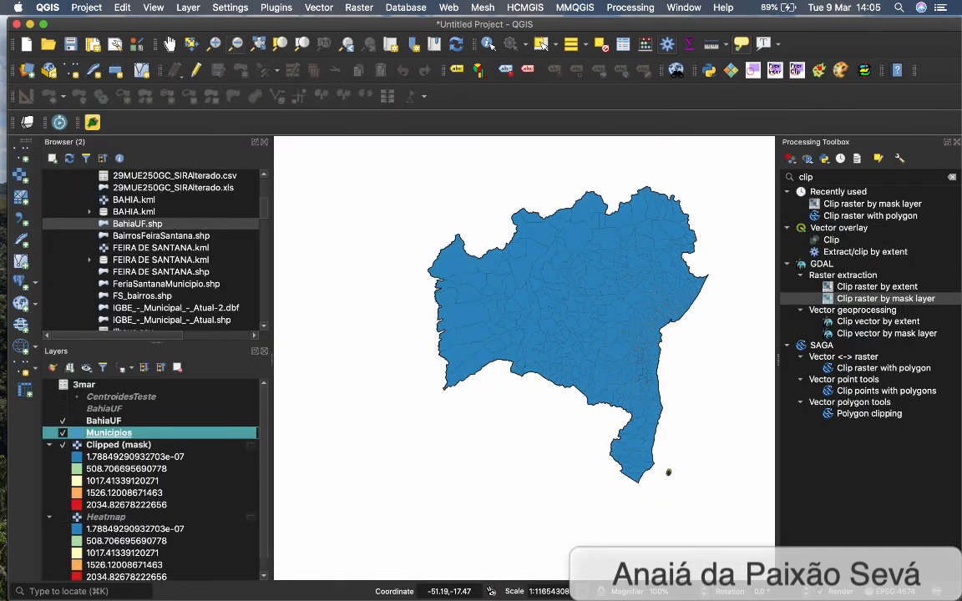
pyautogui.moveTo(109, 433); pyautogui.dragTo(105, 506)
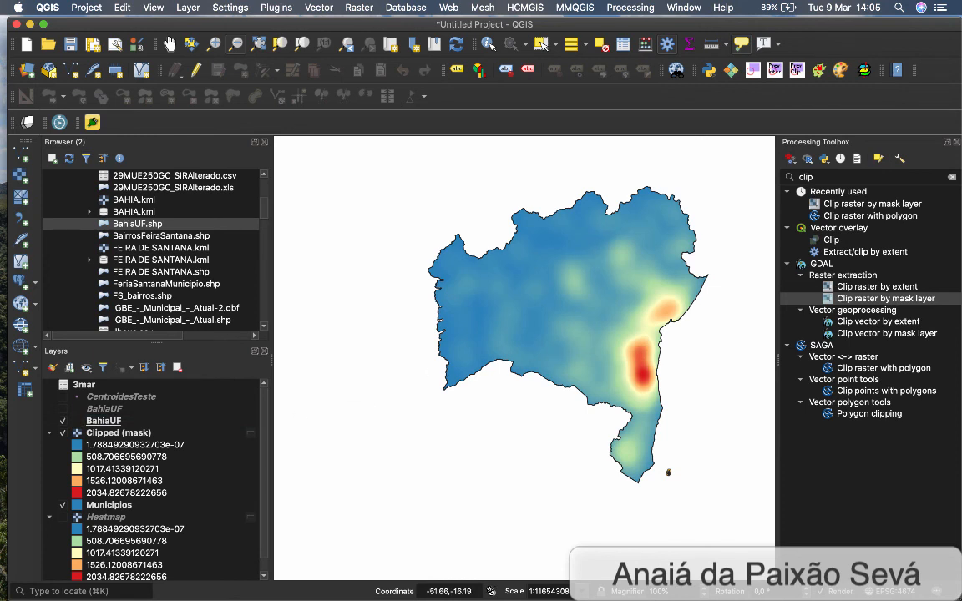
# Duplicate the Municipios layer and place the copy directly above Clipped (mask)
pyautogui.rightClick(105, 505)
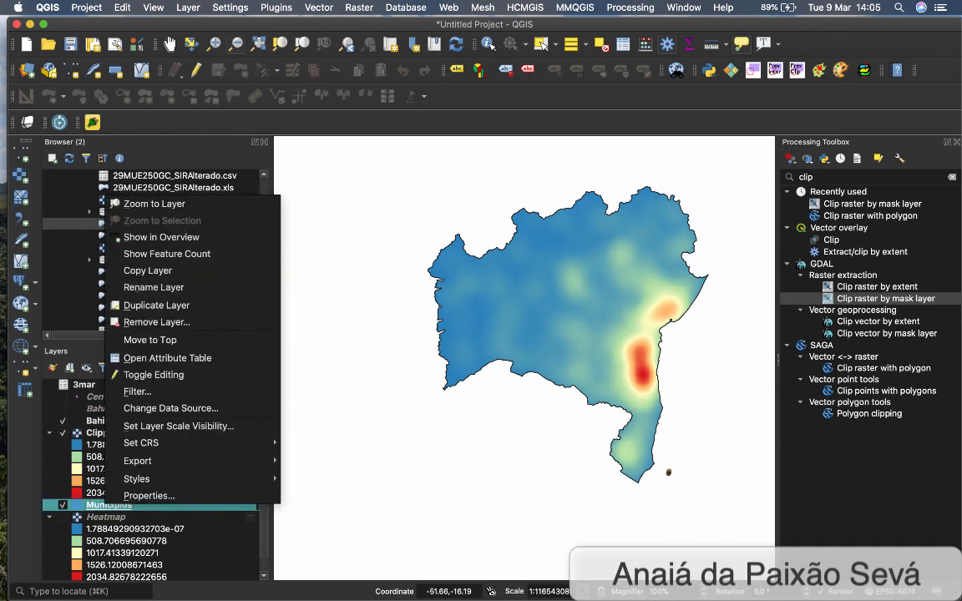
pyautogui.click(154, 305)
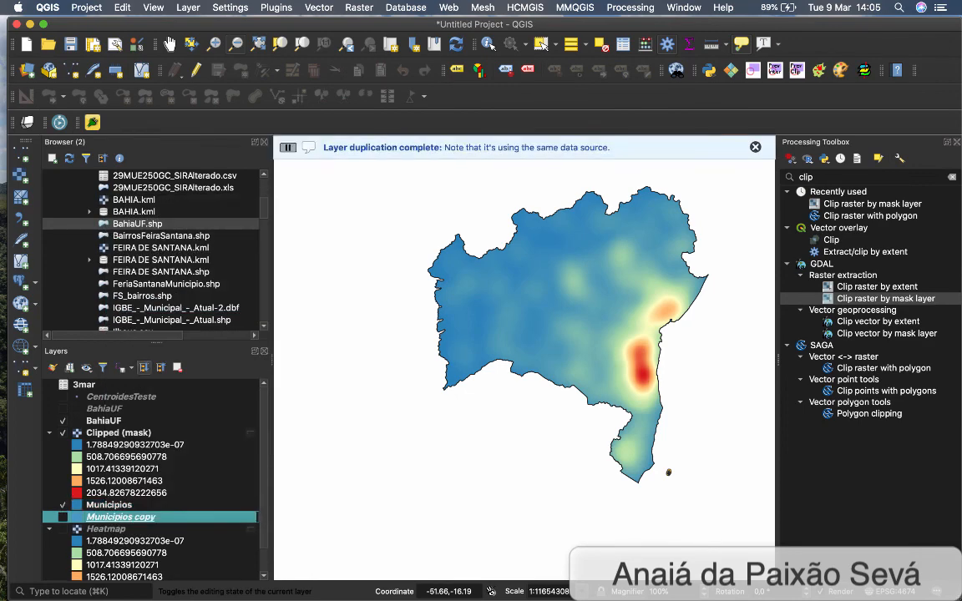
pyautogui.moveTo(121, 517); pyautogui.dragTo(121, 427)
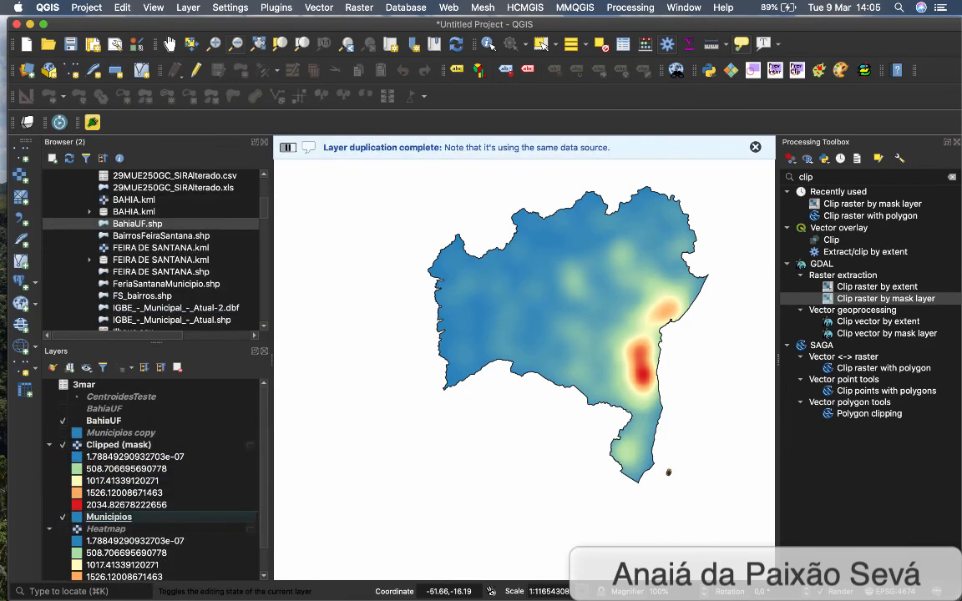
# Set the fill colour opacity of the Municipios copy layer to fully transparent and turn the layer on
pyautogui.doubleClick(121, 432)
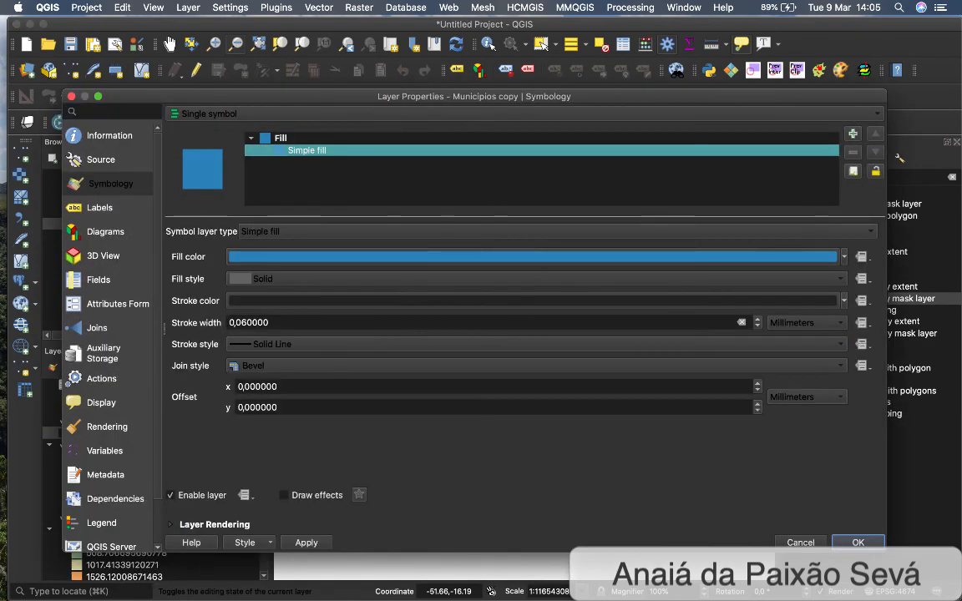
pyautogui.click(533, 257)
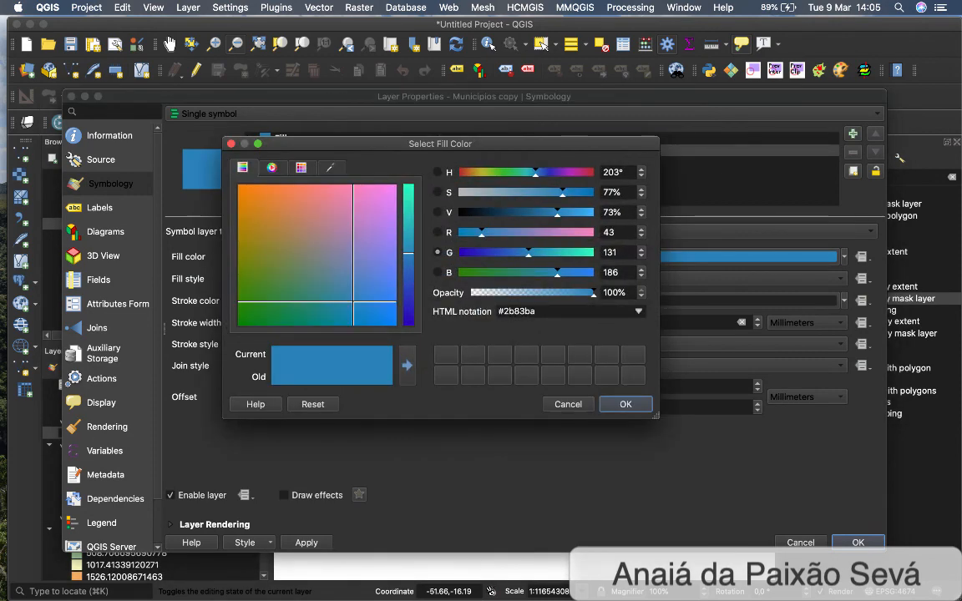
pyautogui.moveTo(594, 294); pyautogui.dragTo(471, 293)
pyautogui.click(626, 404)
pyautogui.click(858, 543)
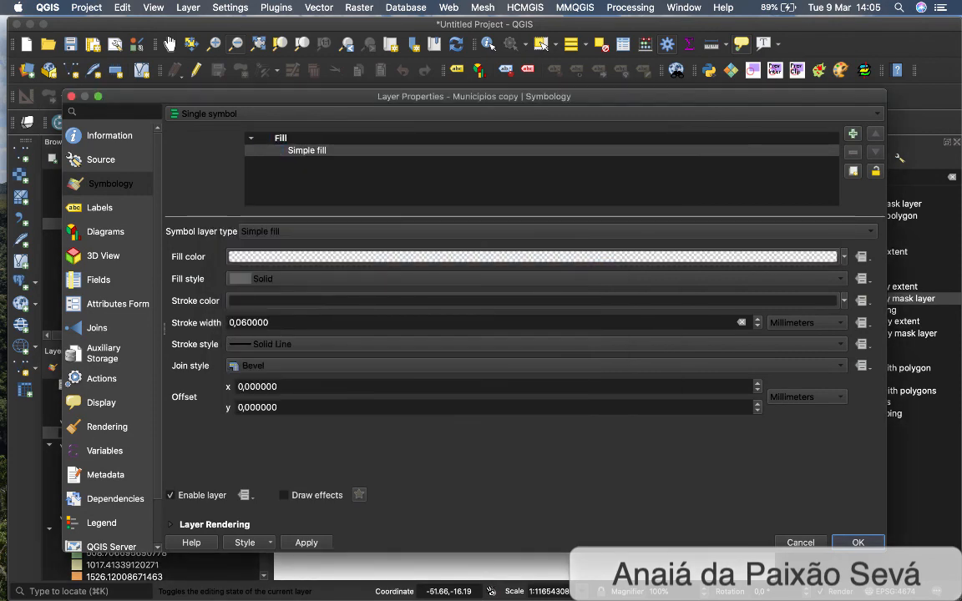
pyautogui.click(63, 433)
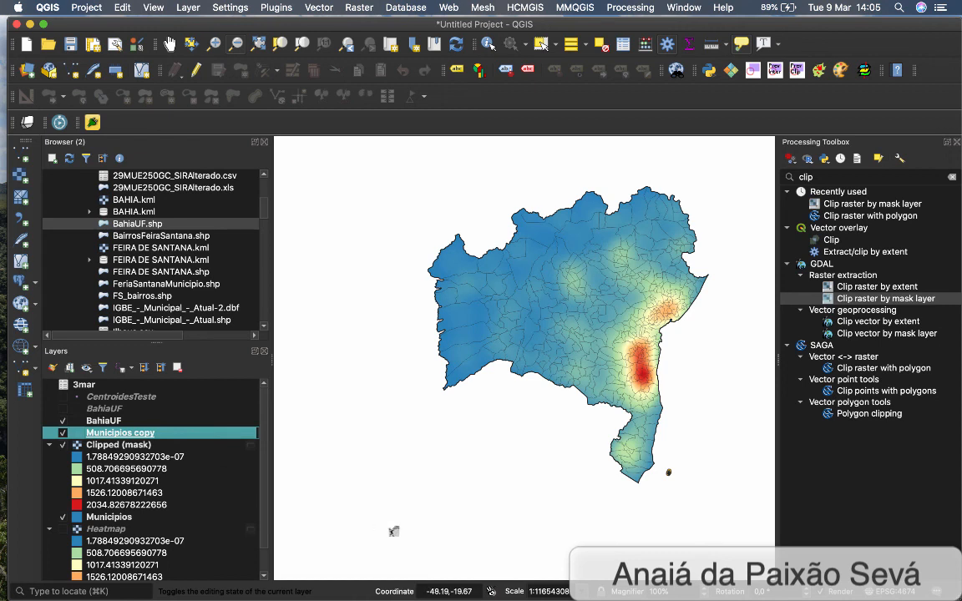